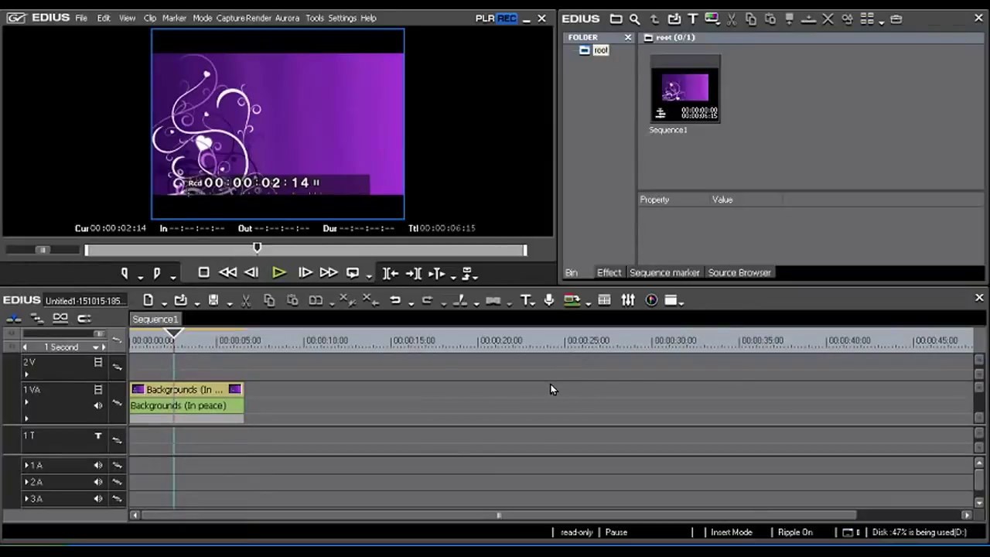
Create a new title on the T1 track from the timeline's title menu
{"action": "left_click", "coordinate": [534, 303]}
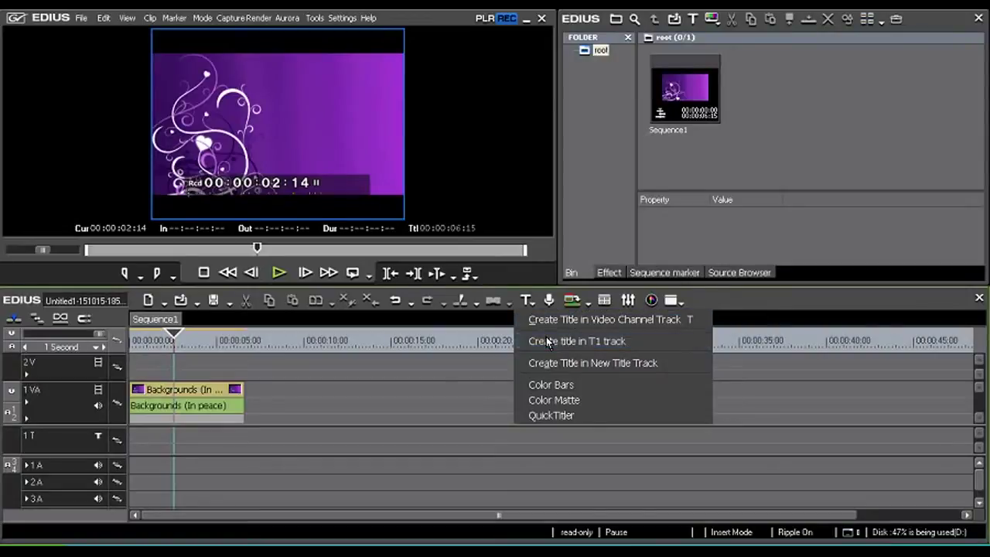
{"action": "left_click", "coordinate": [591, 347]}
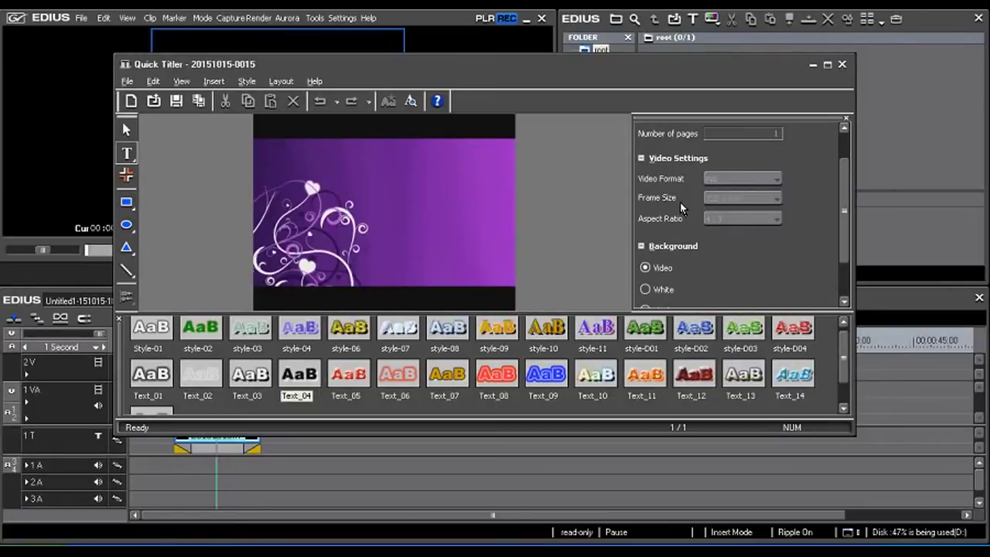
Apply the style-D04 preset to the new title in Quick Titler
{"action": "scroll", "coordinate": [846, 213], "scroll_direction": "up", "scroll_amount": 1}
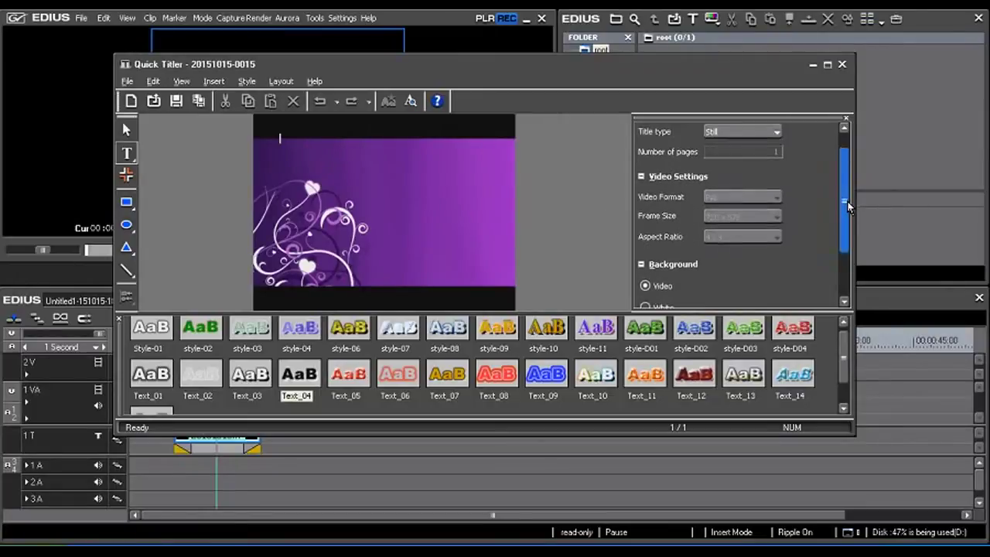
{"action": "scroll", "coordinate": [847, 338], "scroll_direction": "up", "scroll_amount": 1}
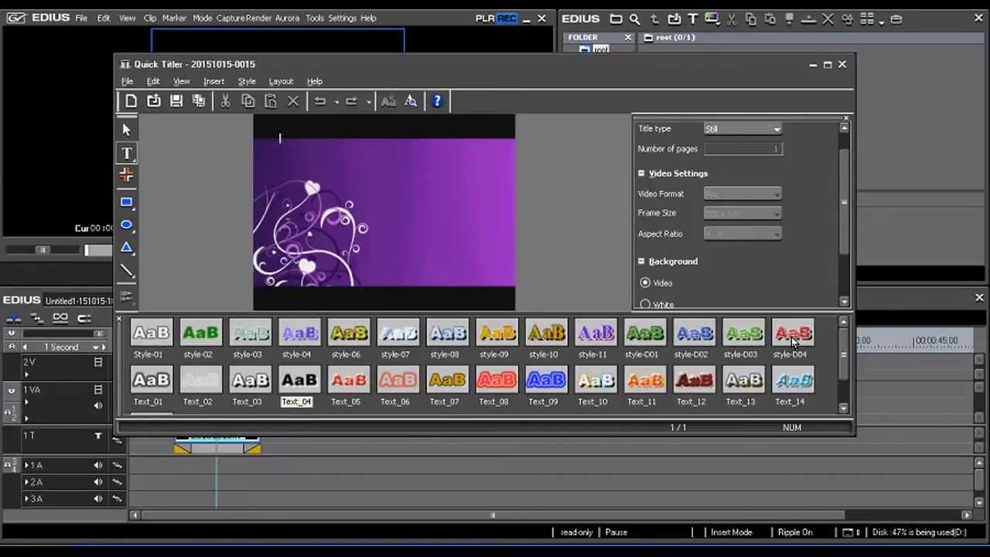
{"action": "left_click", "coordinate": [793, 342]}
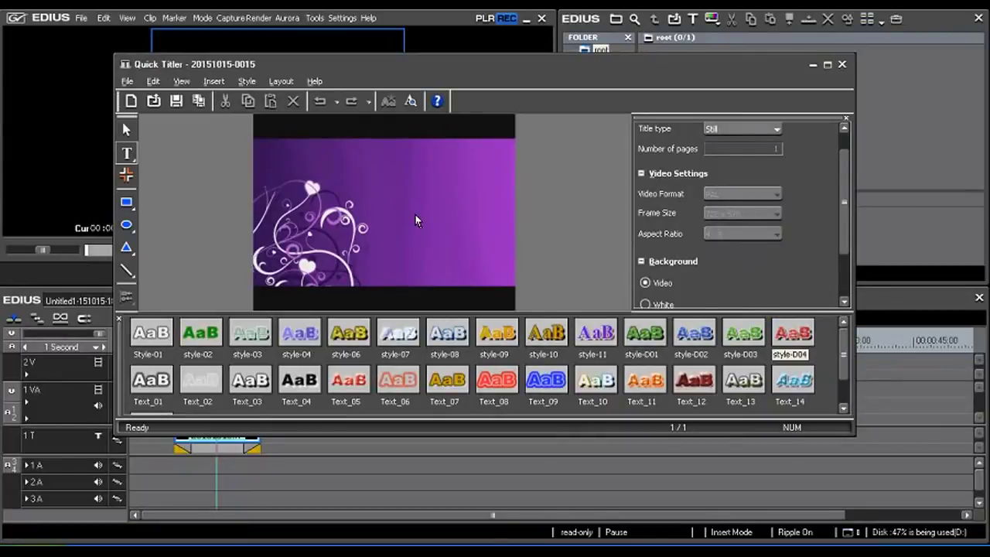
Type 'funny' and 'videos' on two separate lines
{"action": "type", "text": "funny"}
{"action": "key", "text": "Return"}
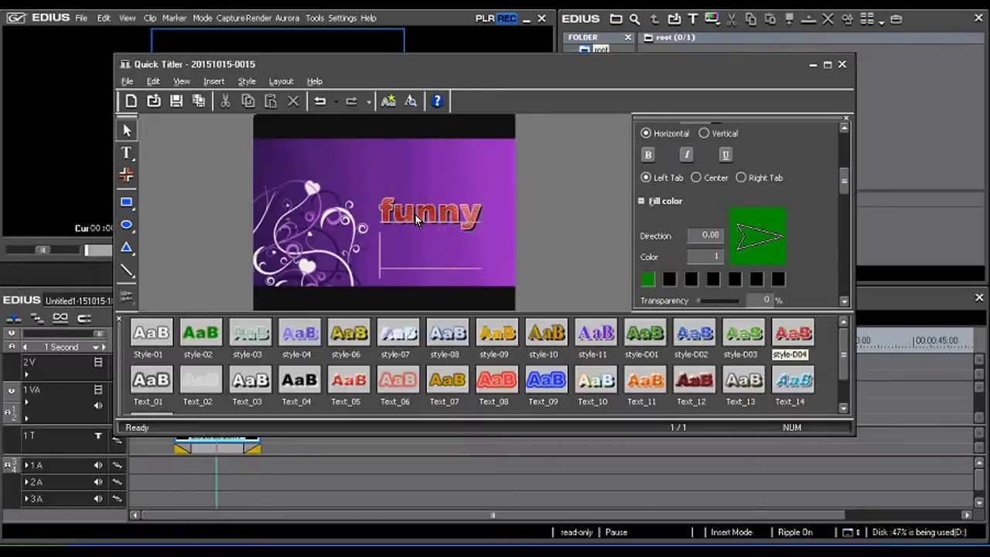
{"action": "type", "text": "video"}
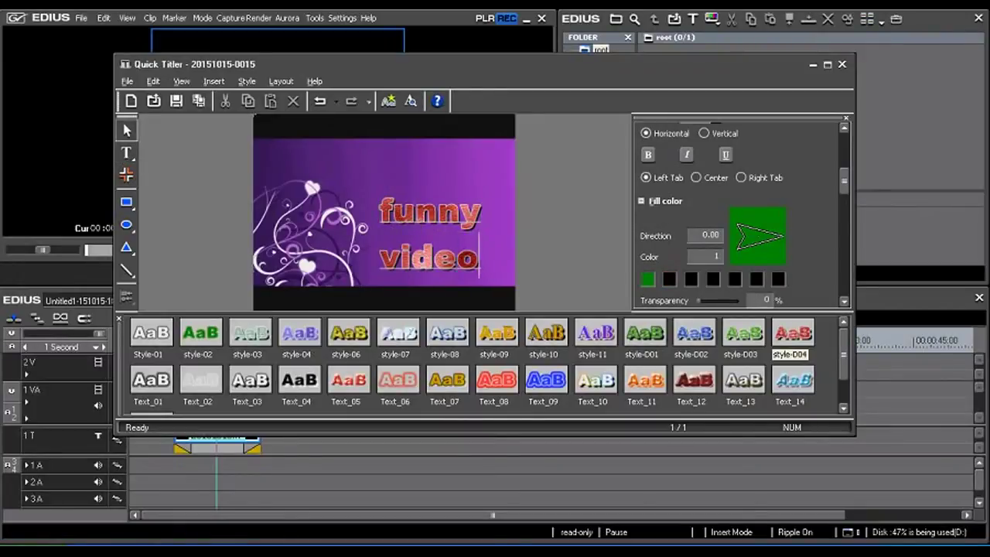
{"action": "type", "text": "s"}
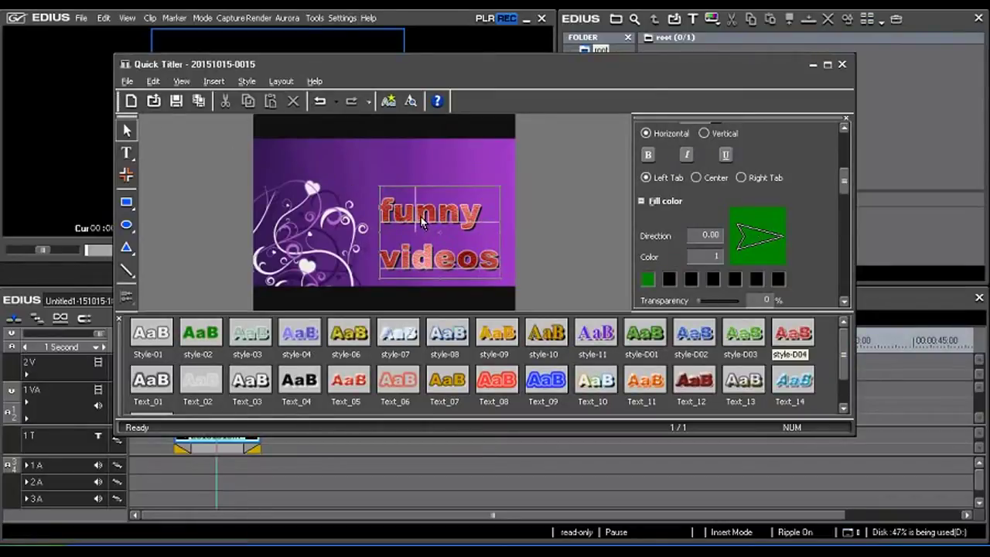
Move the funny videos text block toward the upper right and enlarge it to about 346 by 293
{"action": "left_click", "coordinate": [128, 132]}
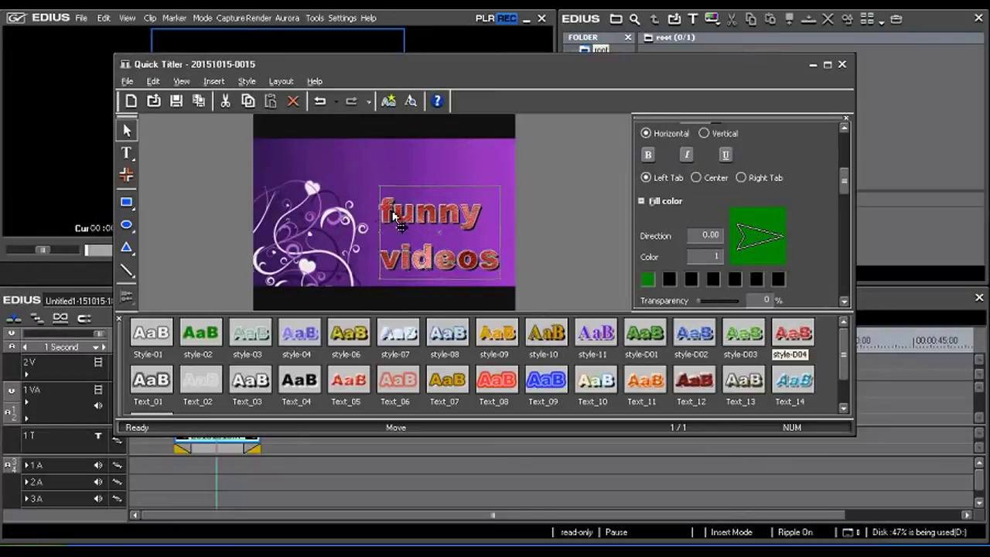
{"action": "left_click_drag", "start_coordinate": [392, 214], "coordinate": [390, 183]}
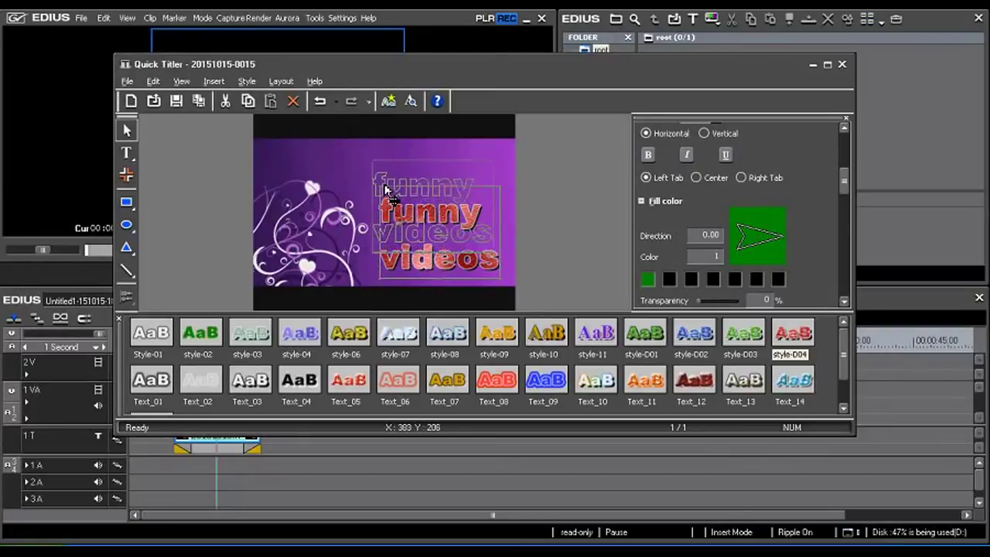
{"action": "left_click_drag", "start_coordinate": [390, 184], "coordinate": [390, 185]}
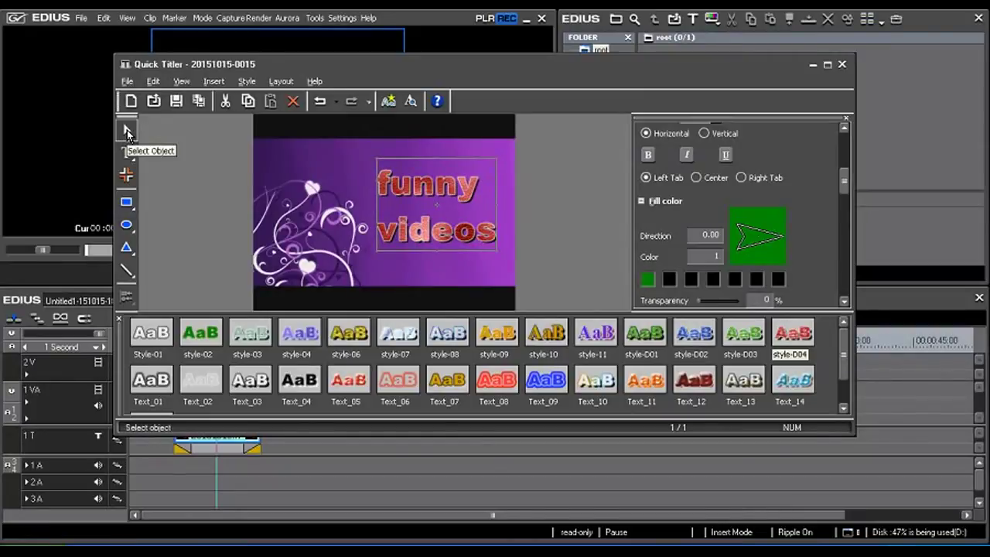
{"action": "mouse_move", "coordinate": [444, 186]}
{"action": "left_mouse_down"}
{"action": "mouse_move", "coordinate": [447, 230]}
{"action": "mouse_move", "coordinate": [447, 189]}
{"action": "left_mouse_up"}
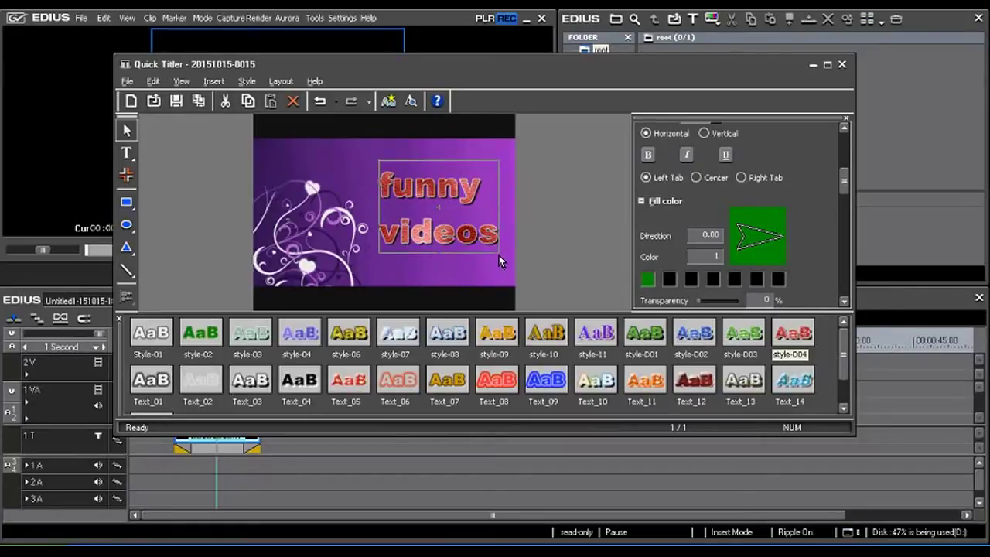
{"action": "left_click_drag", "start_coordinate": [501, 262], "coordinate": [486, 258]}
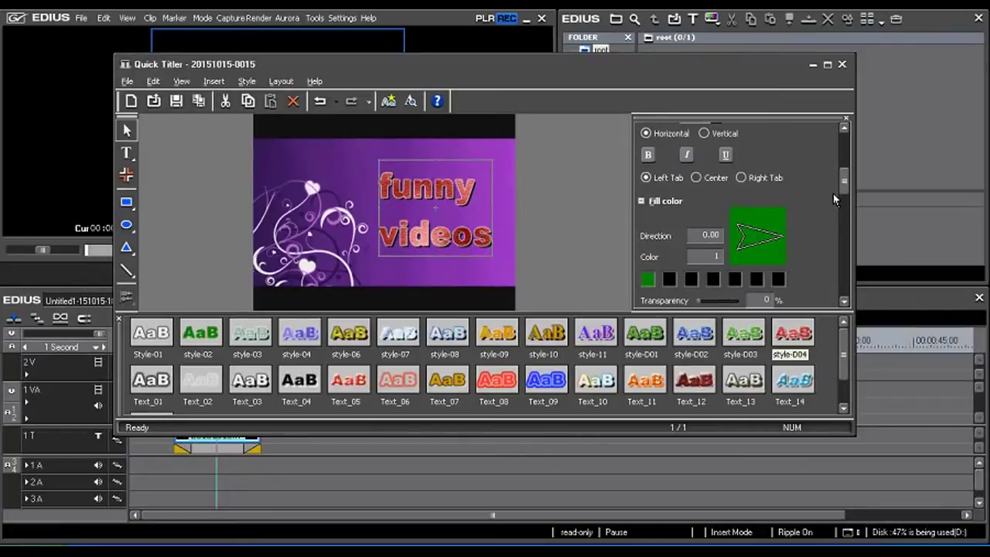
{"action": "left_click_drag", "start_coordinate": [846, 182], "coordinate": [847, 147]}
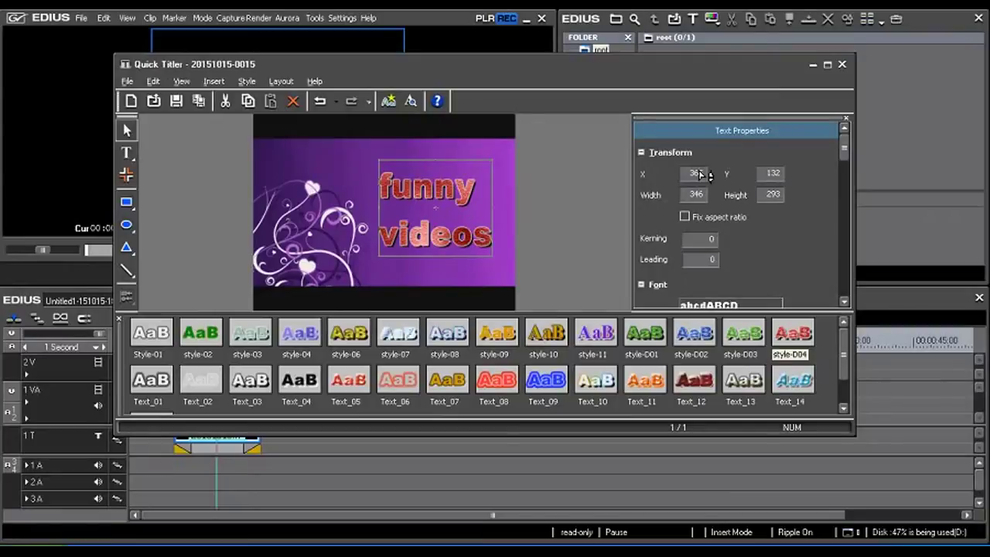
Set the title block's position to X 365, Y 132
{"action": "mouse_move", "coordinate": [700, 175]}
{"action": "left_mouse_down"}
{"action": "mouse_move", "coordinate": [702, 131]}
{"action": "mouse_move", "coordinate": [714, 341]}
{"action": "mouse_move", "coordinate": [694, 147]}
{"action": "left_mouse_up"}
{"action": "left_click_drag", "start_coordinate": [694, 147], "coordinate": [690, 171]}
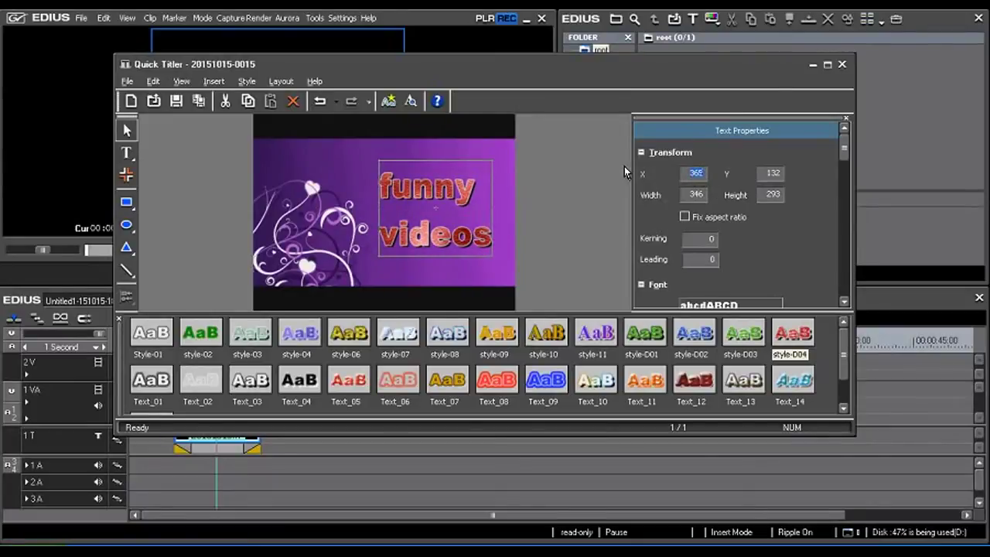
{"action": "mouse_move", "coordinate": [777, 175]}
{"action": "left_mouse_down"}
{"action": "mouse_move", "coordinate": [774, 151]}
{"action": "mouse_move", "coordinate": [789, 185]}
{"action": "left_mouse_up"}
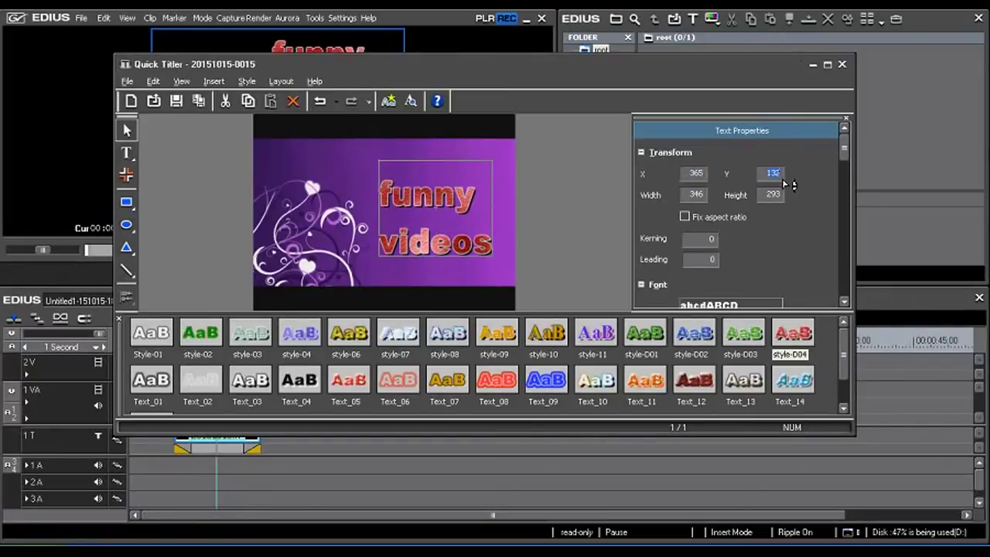
{"action": "left_click_drag", "start_coordinate": [789, 184], "coordinate": [780, 174]}
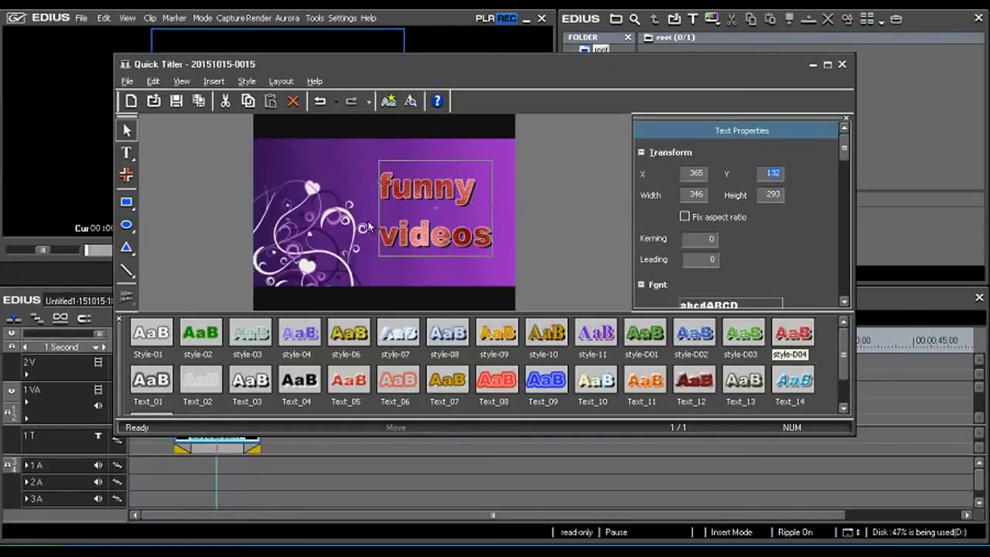
Resize the title block to 360 by 296, leaving the aspect ratio unlocked
{"action": "mouse_move", "coordinate": [705, 198]}
{"action": "left_mouse_down"}
{"action": "mouse_move", "coordinate": [710, 124]}
{"action": "mouse_move", "coordinate": [711, 202]}
{"action": "left_mouse_up"}
{"action": "type", "text": "340"}
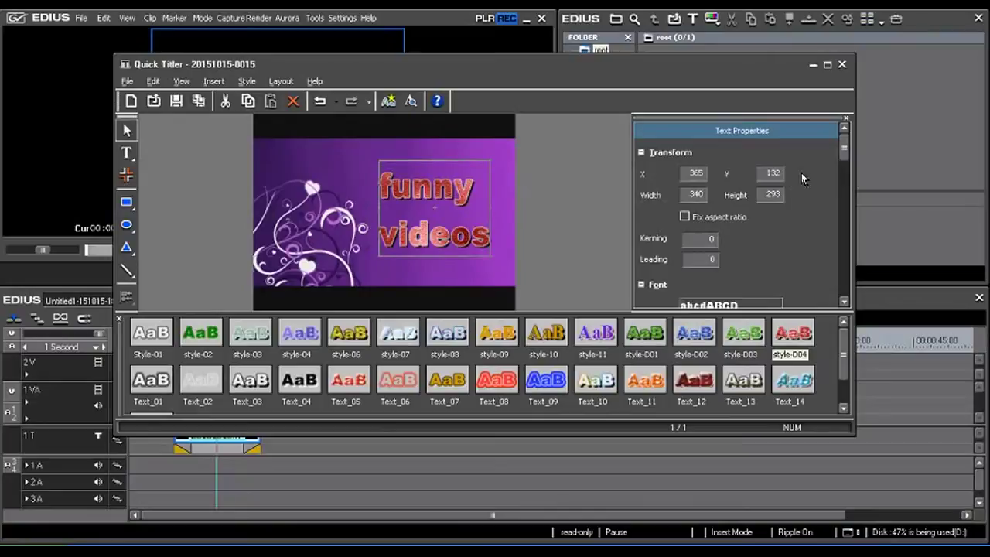
{"action": "double_click", "coordinate": [772, 194]}
{"action": "type", "text": "390"}
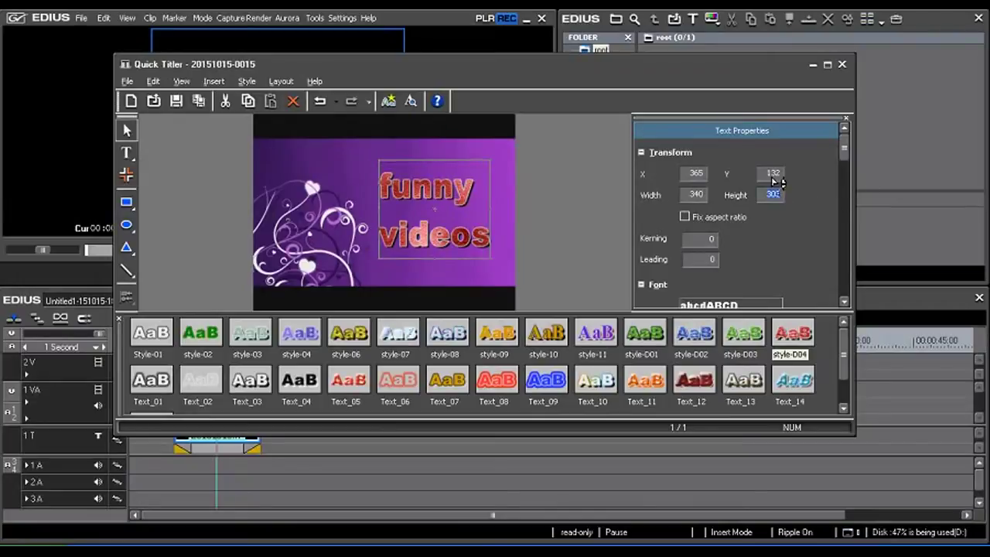
{"action": "type", "text": "280"}
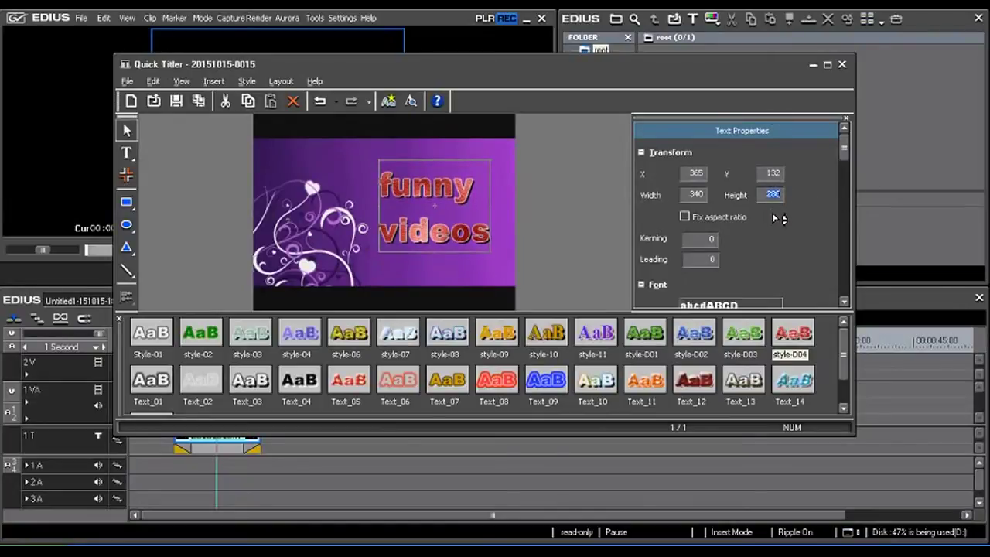
{"action": "left_click", "coordinate": [684, 217]}
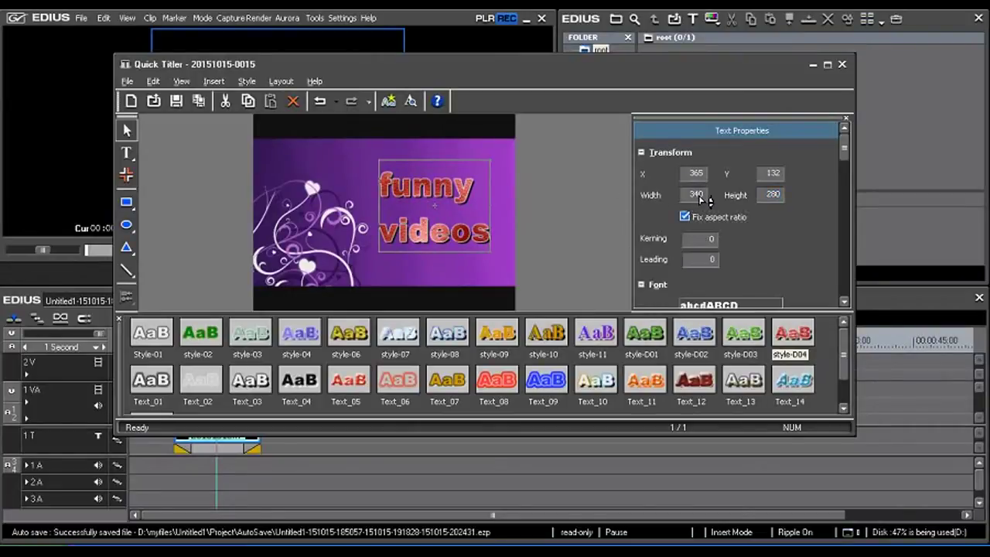
{"action": "mouse_move", "coordinate": [705, 200]}
{"action": "left_mouse_down"}
{"action": "mouse_move", "coordinate": [712, 155]}
{"action": "mouse_move", "coordinate": [702, 177]}
{"action": "left_mouse_up"}
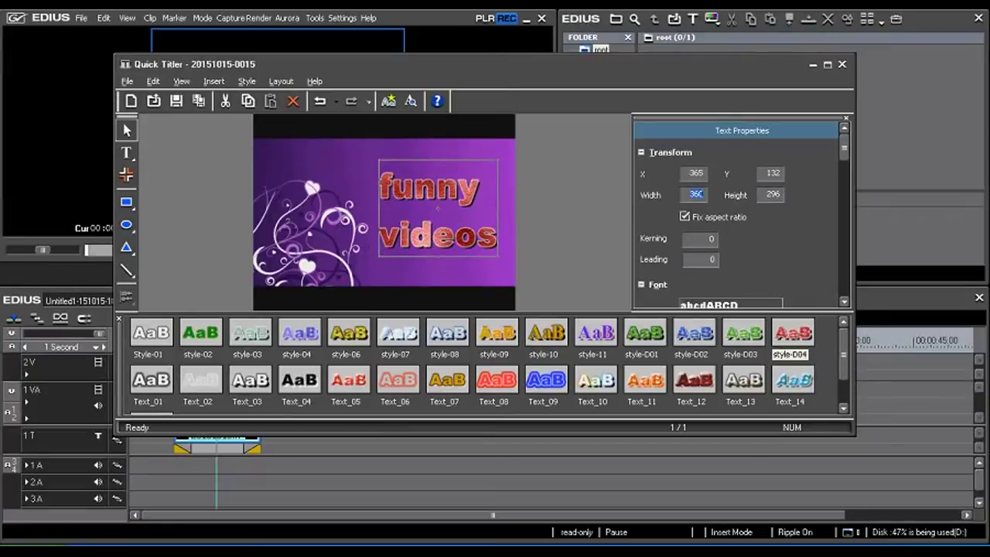
{"action": "left_click", "coordinate": [685, 218]}
{"action": "left_click", "coordinate": [498, 246]}
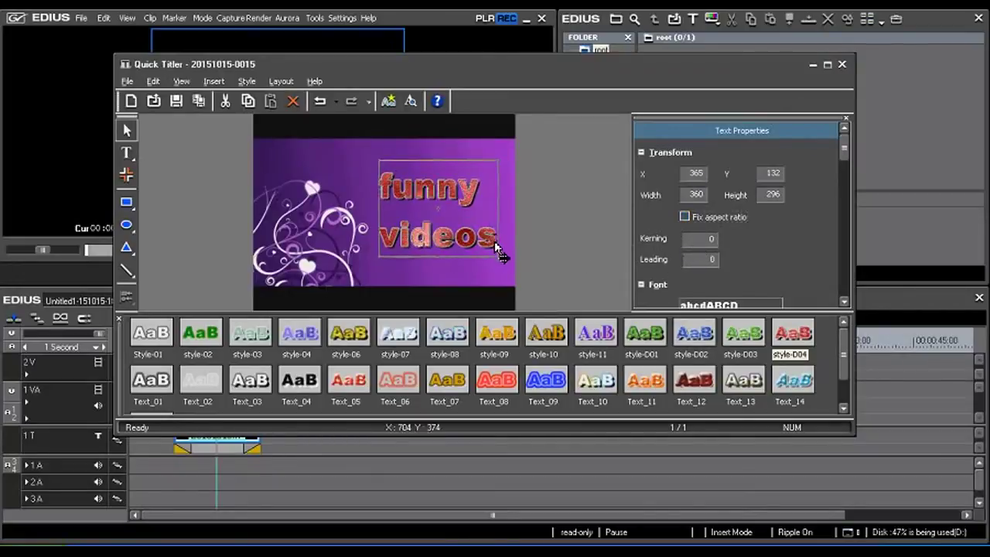
{"action": "left_click", "coordinate": [495, 244]}
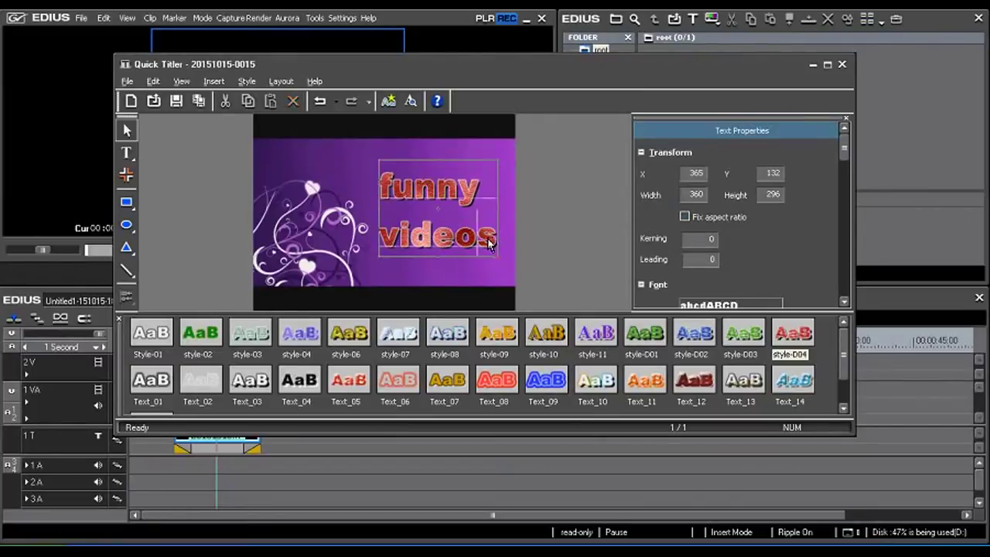
Add a third line 'enjoy', move the block up to 367, 49, and slightly widen kerning
{"action": "key", "text": "Return"}
{"action": "type", "text": "en"}
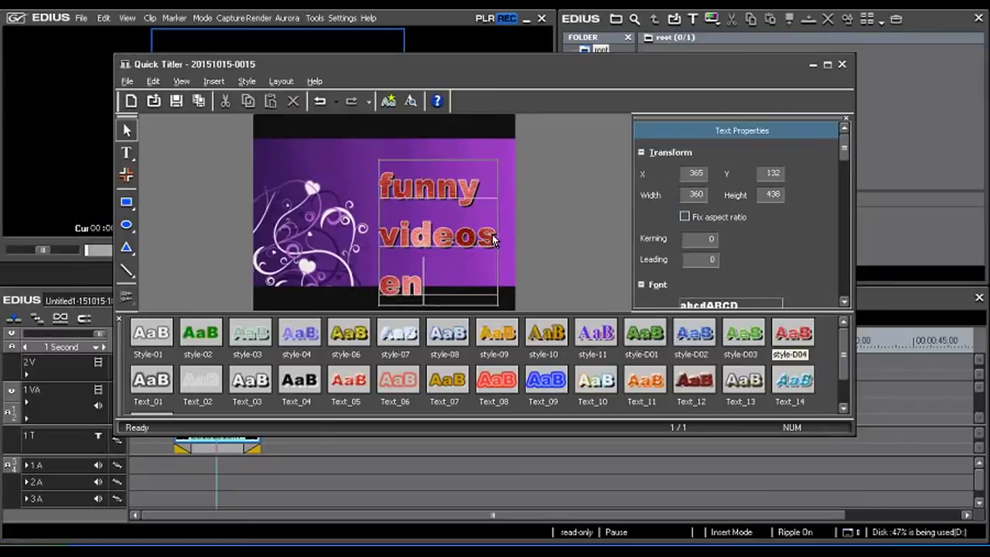
{"action": "type", "text": "joy"}
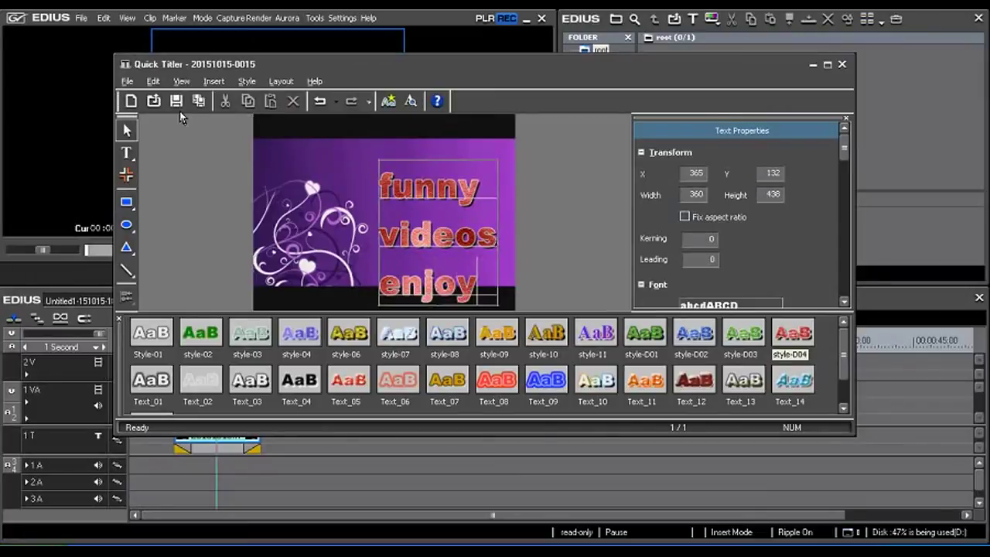
{"action": "left_click", "coordinate": [236, 164]}
{"action": "left_click_drag", "start_coordinate": [410, 197], "coordinate": [408, 162]}
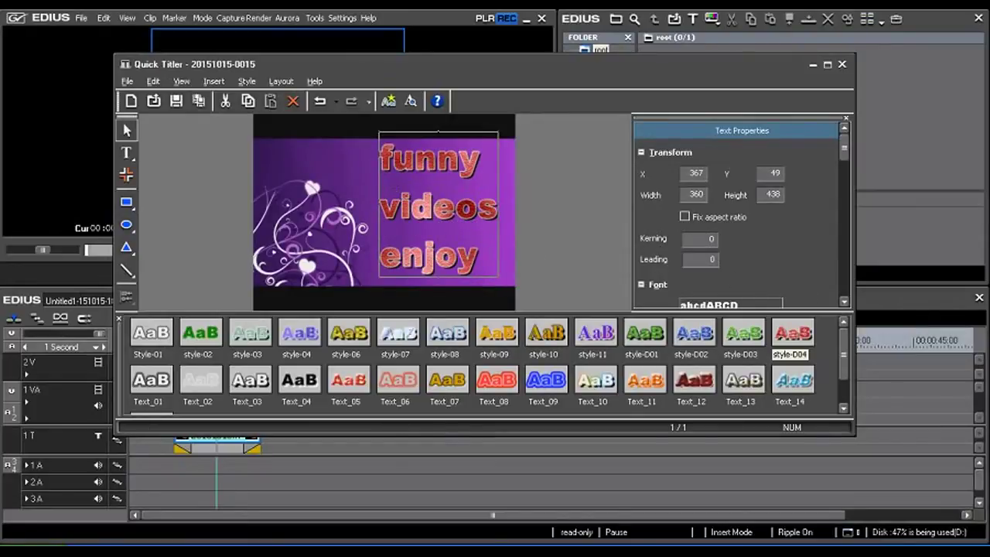
{"action": "mouse_move", "coordinate": [714, 246]}
{"action": "left_mouse_down"}
{"action": "mouse_move", "coordinate": [719, 192]}
{"action": "mouse_move", "coordinate": [734, 243]}
{"action": "mouse_move", "coordinate": [718, 258]}
{"action": "left_mouse_up"}
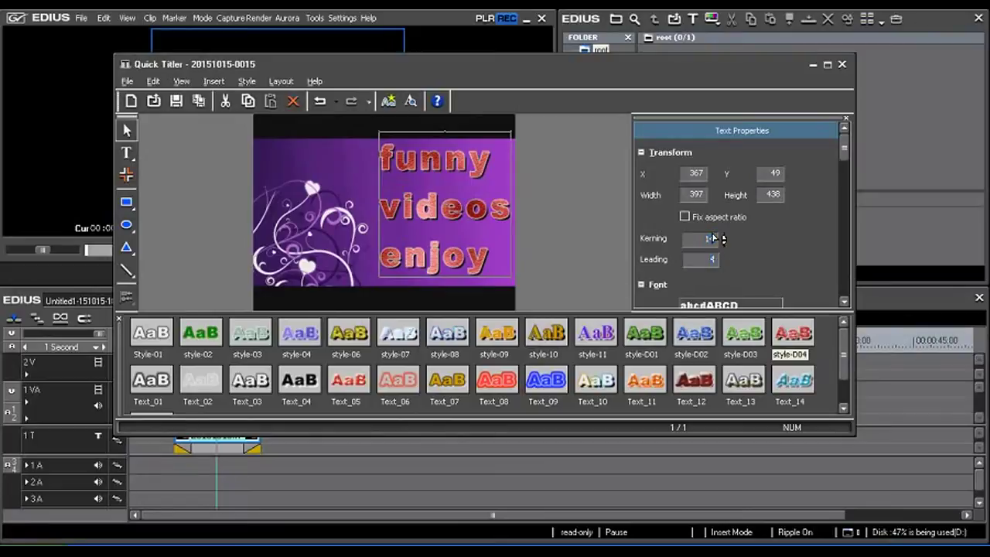
Raise kerning to 14 and test a larger leading before returning it to 0
{"action": "left_click_drag", "start_coordinate": [716, 262], "coordinate": [722, 184]}
{"action": "left_click_drag", "start_coordinate": [725, 199], "coordinate": [734, 269]}
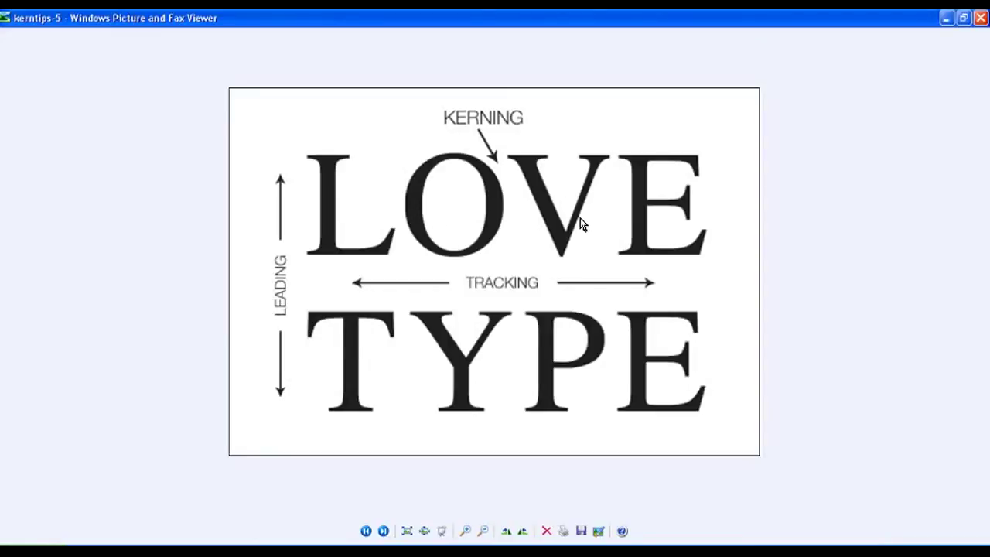
Minimize the kerntips reference picture to get back to Quick Titler
{"action": "left_click", "coordinate": [946, 18]}
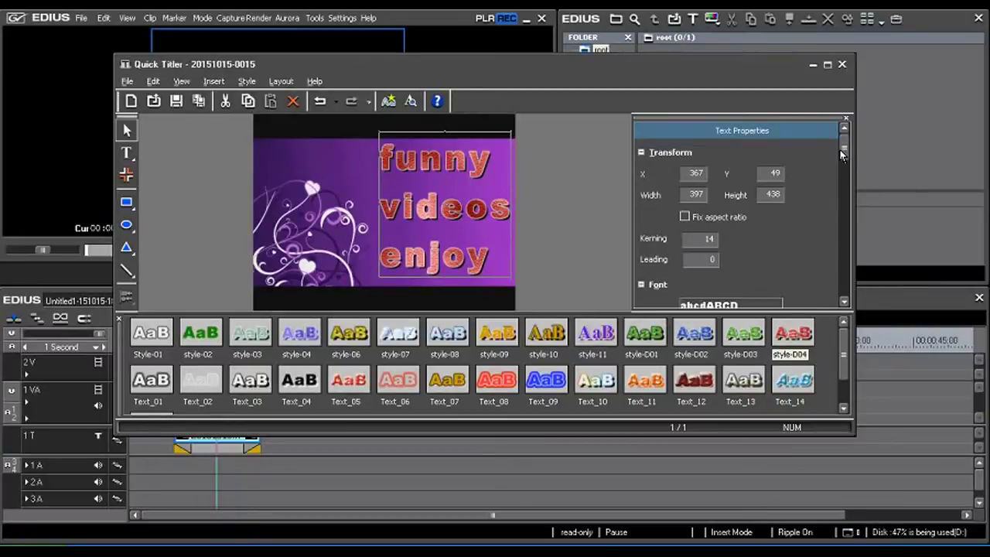
Change the title font to Verdana, then settle on Arial
{"action": "left_click_drag", "start_coordinate": [845, 152], "coordinate": [848, 179]}
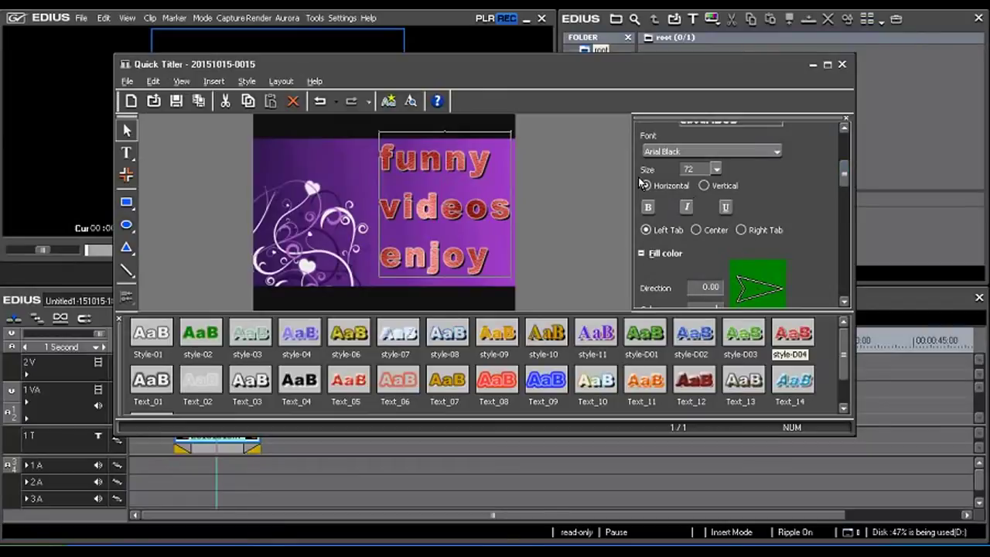
{"action": "left_click", "coordinate": [763, 153]}
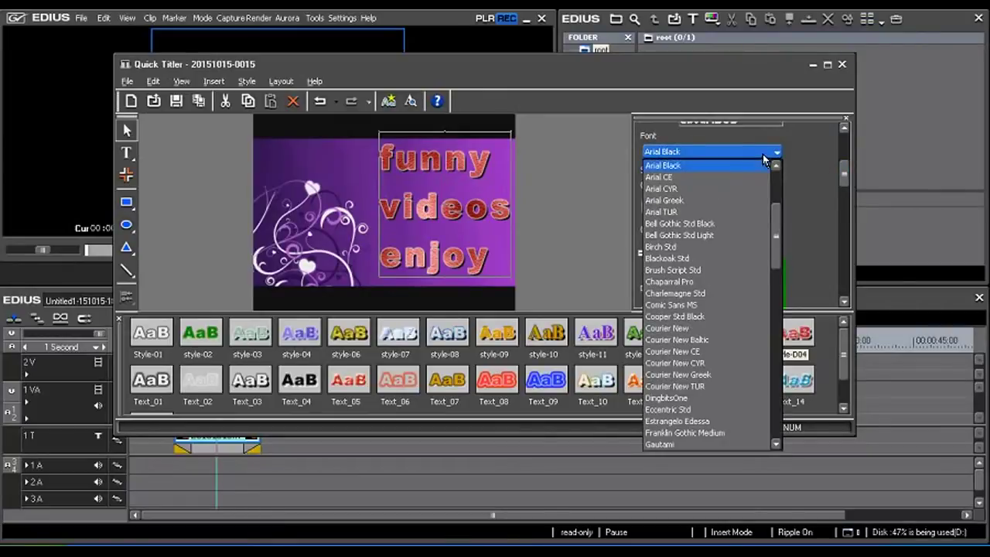
{"action": "left_click_drag", "start_coordinate": [776, 236], "coordinate": [779, 391]}
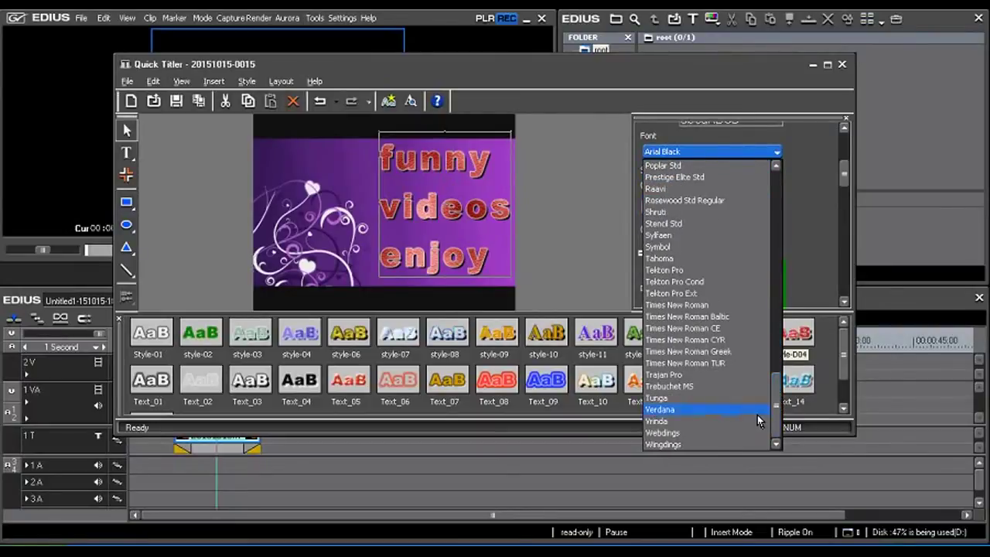
{"action": "left_click", "coordinate": [676, 409]}
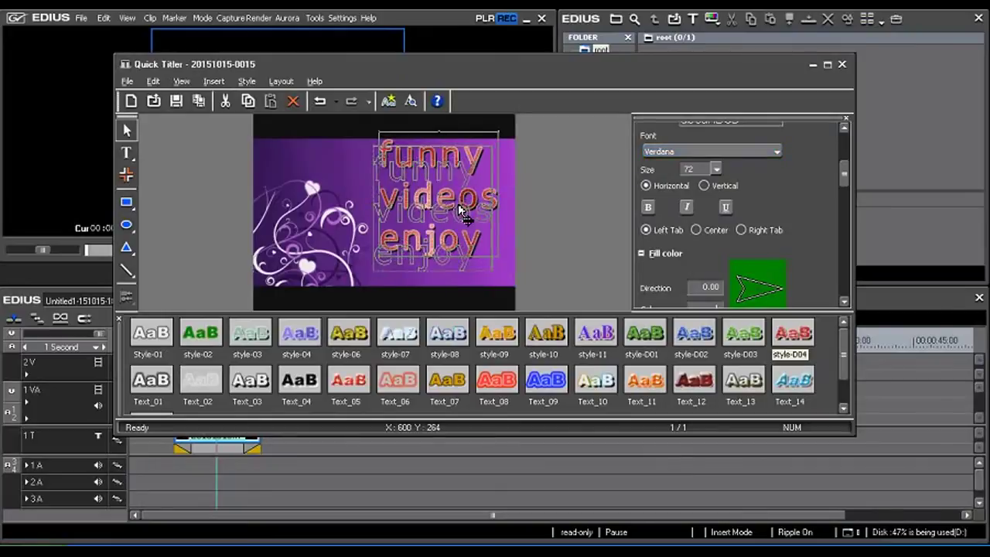
{"action": "left_click", "coordinate": [691, 152]}
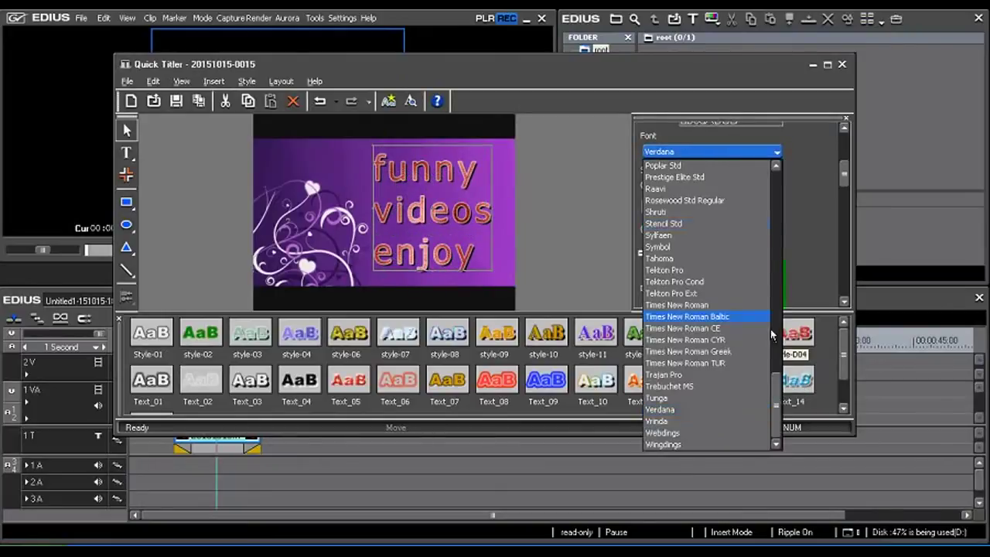
{"action": "left_click_drag", "start_coordinate": [779, 390], "coordinate": [778, 192]}
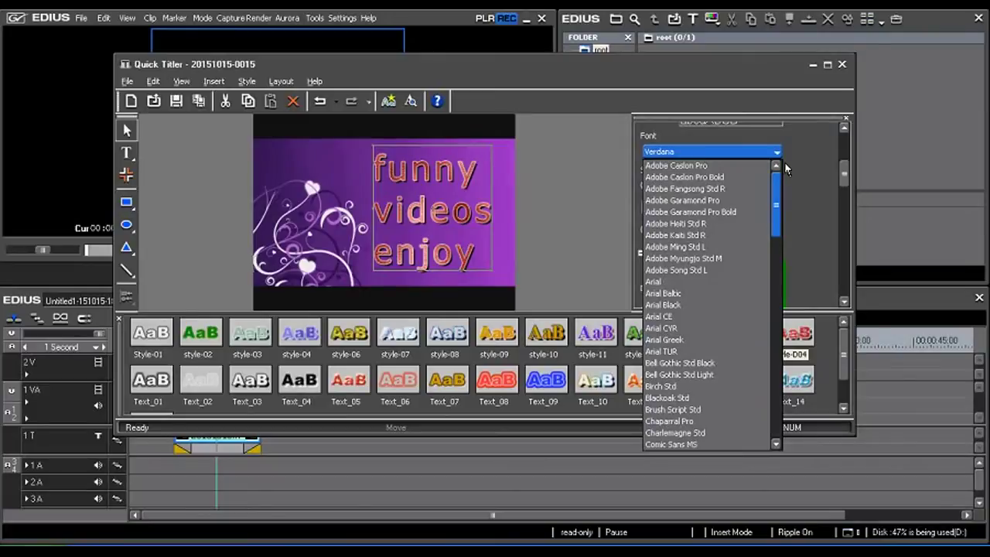
{"action": "left_click", "coordinate": [656, 283]}
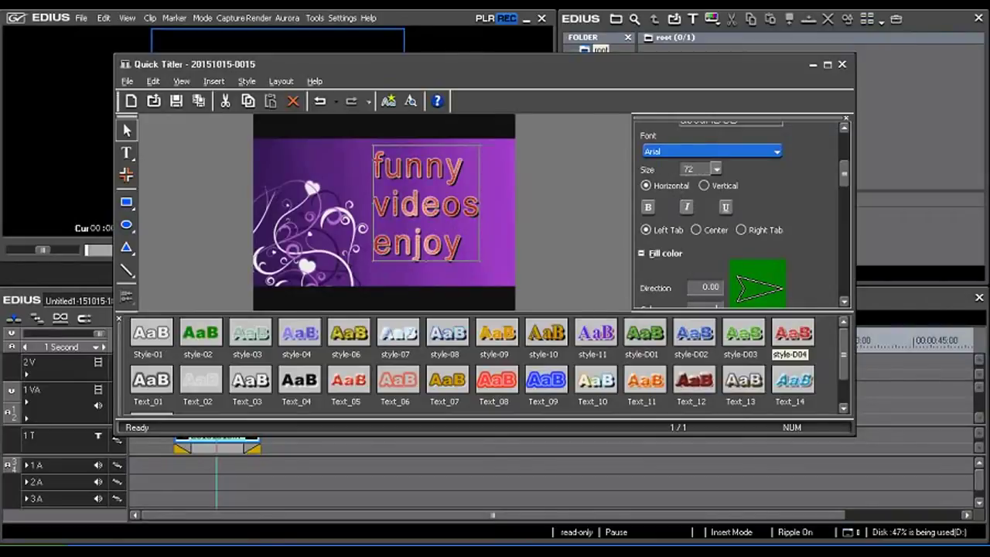
{"action": "left_click", "coordinate": [717, 170]}
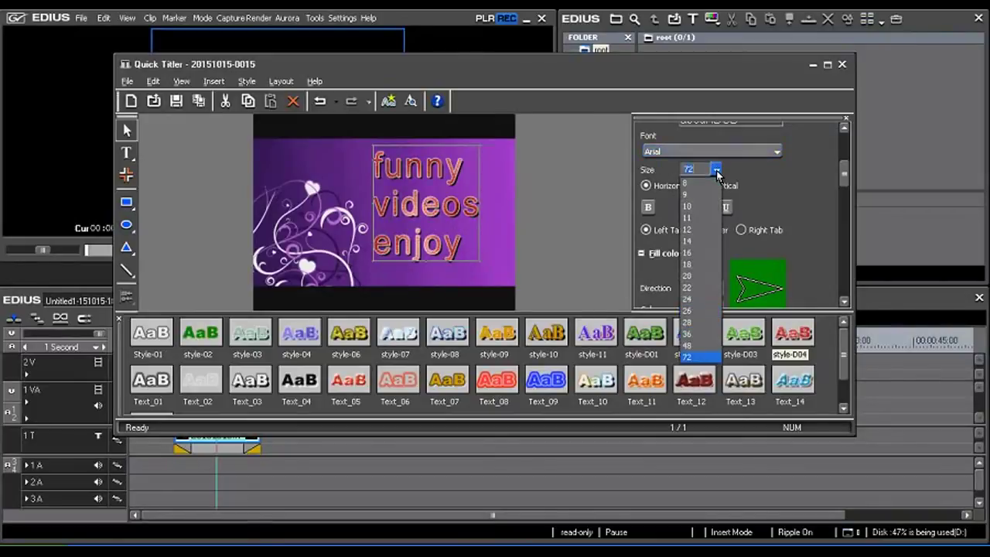
Try text sizes 48 and 10, then return the title to size 72
{"action": "left_click", "coordinate": [688, 346]}
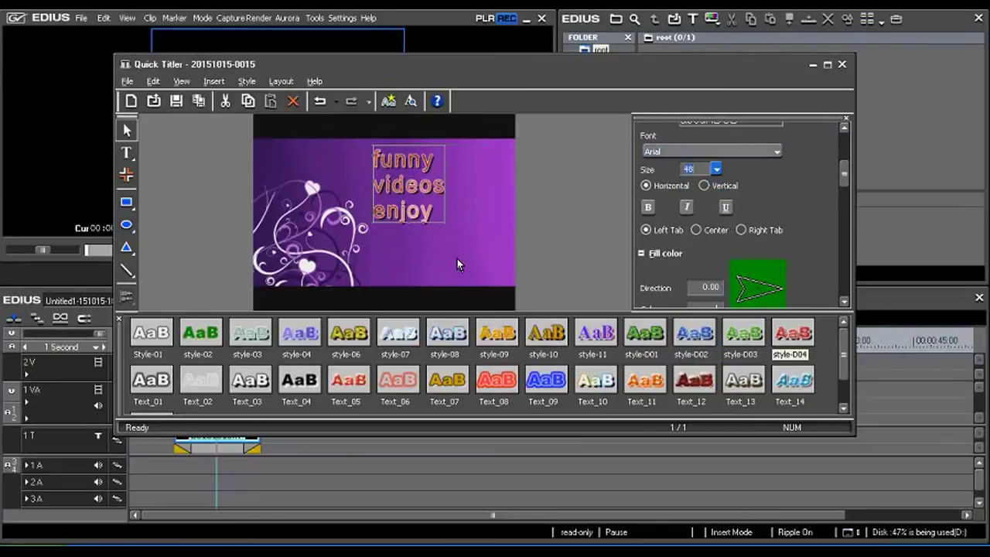
{"action": "left_click", "coordinate": [716, 169]}
{"action": "left_click", "coordinate": [696, 206]}
{"action": "left_click", "coordinate": [717, 169]}
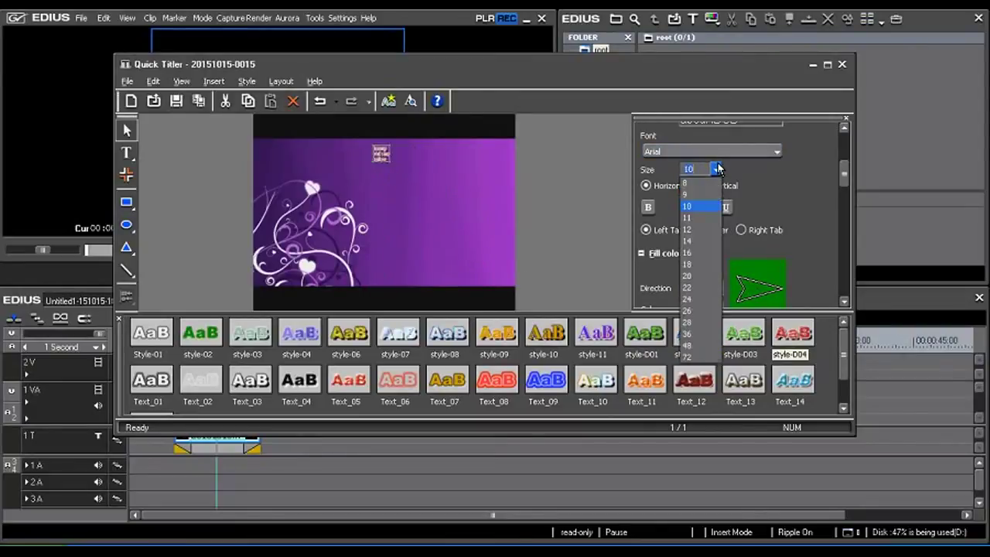
{"action": "left_click", "coordinate": [688, 357]}
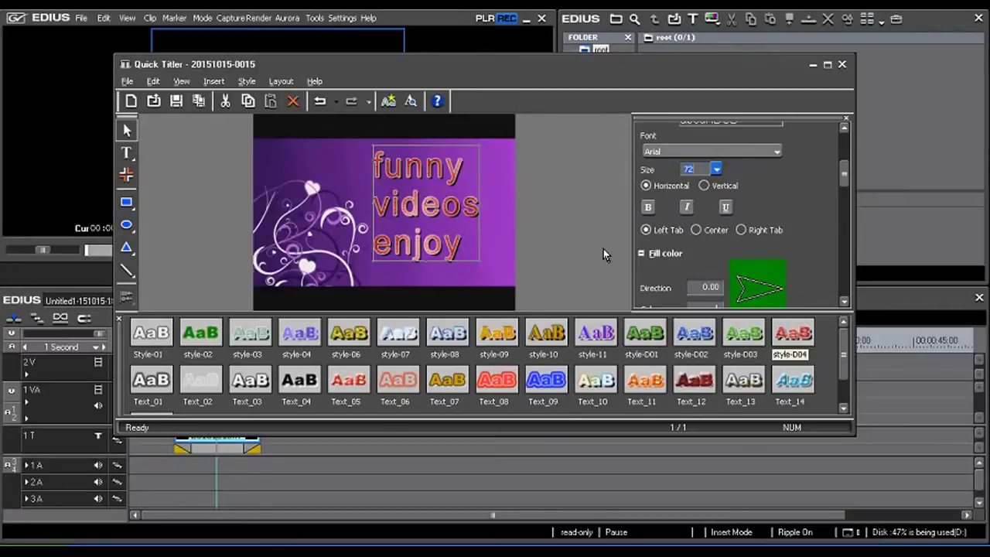
Test vertical orientation plus bold, italic and underline, returning to horizontal text
{"action": "left_click", "coordinate": [705, 187]}
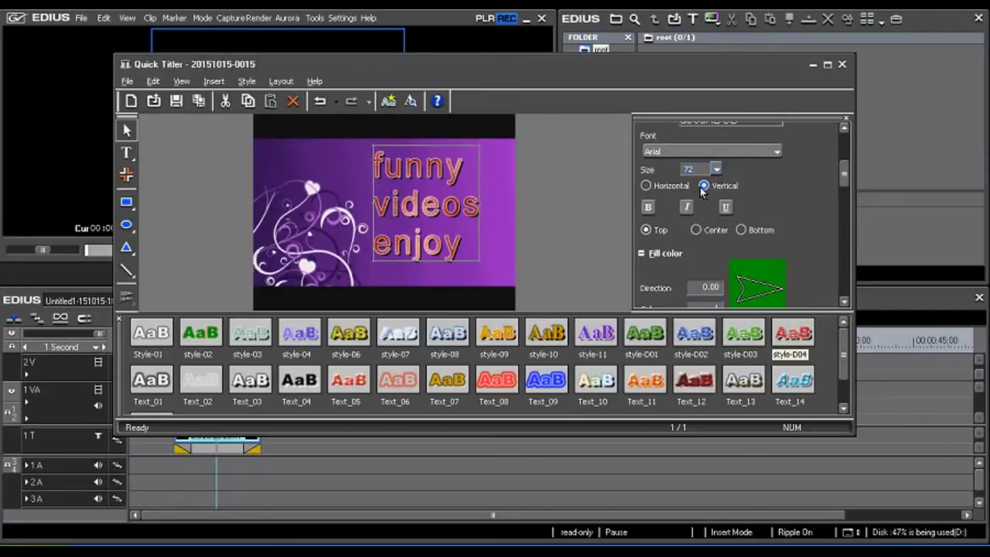
{"action": "left_click", "coordinate": [657, 188]}
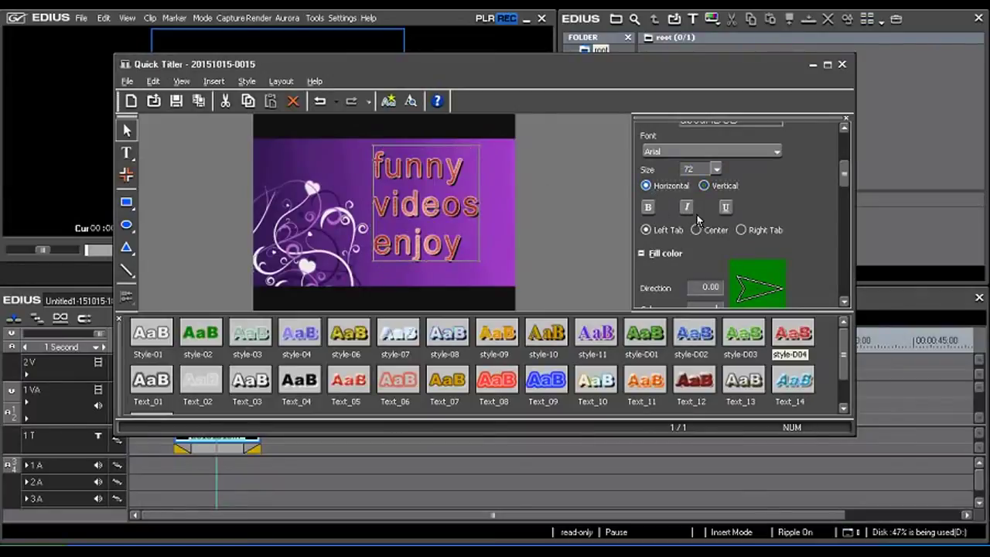
{"action": "left_click", "coordinate": [648, 206]}
{"action": "left_click", "coordinate": [648, 206]}
{"action": "left_click", "coordinate": [688, 208]}
{"action": "left_click", "coordinate": [726, 208]}
{"action": "left_click", "coordinate": [727, 207]}
Try center and right alignment, settle on Left Tab, and nudge the block slightly right and down
{"action": "left_click", "coordinate": [697, 230]}
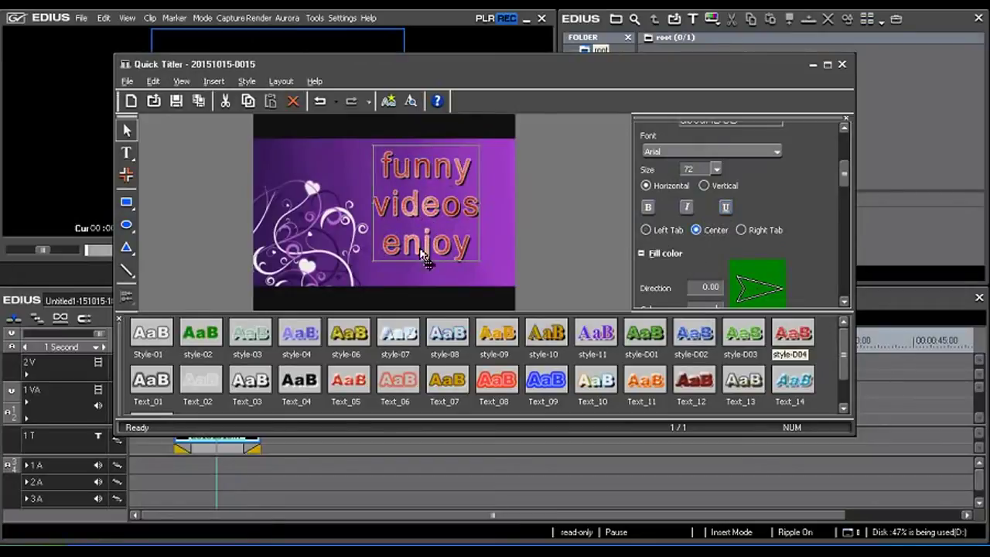
{"action": "left_click", "coordinate": [742, 229]}
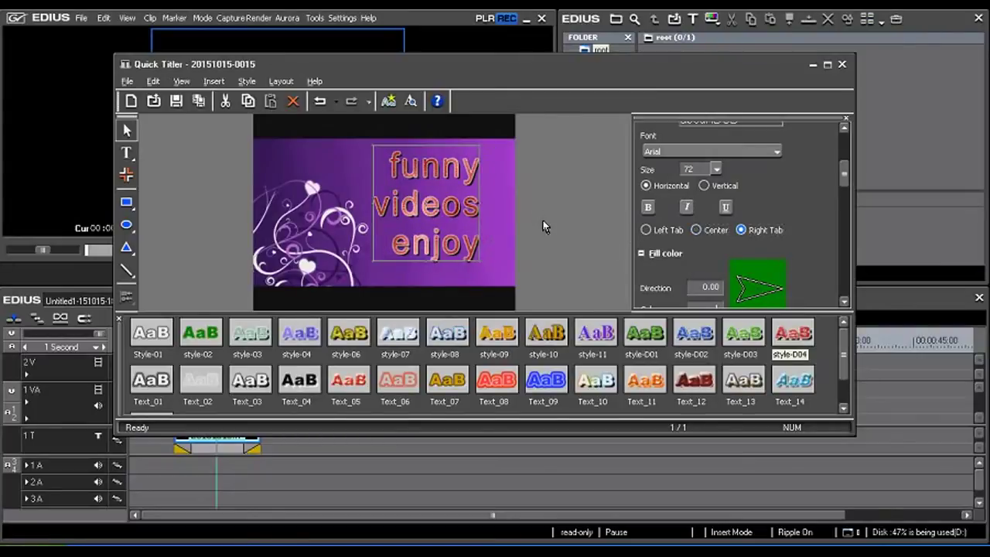
{"action": "left_click", "coordinate": [647, 230]}
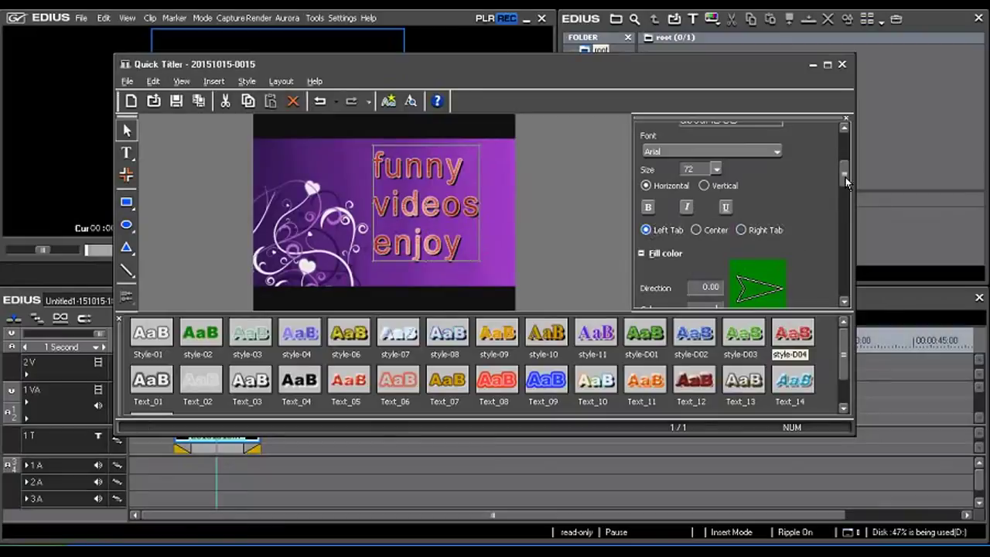
{"action": "scroll", "coordinate": [846, 177], "scroll_direction": "down", "scroll_amount": 4}
{"action": "scroll", "coordinate": [845, 201], "scroll_direction": "up", "scroll_amount": 1}
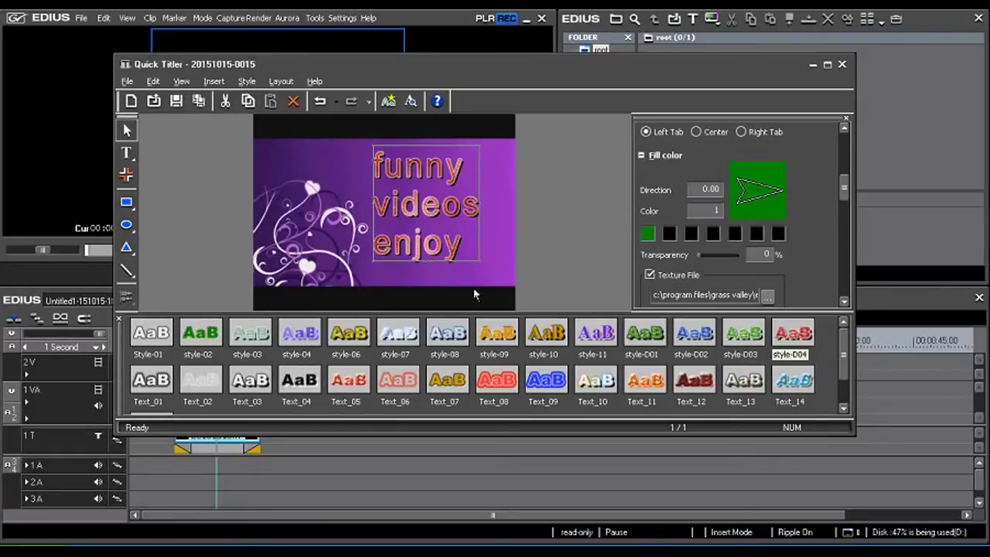
{"action": "left_click_drag", "start_coordinate": [453, 257], "coordinate": [457, 261]}
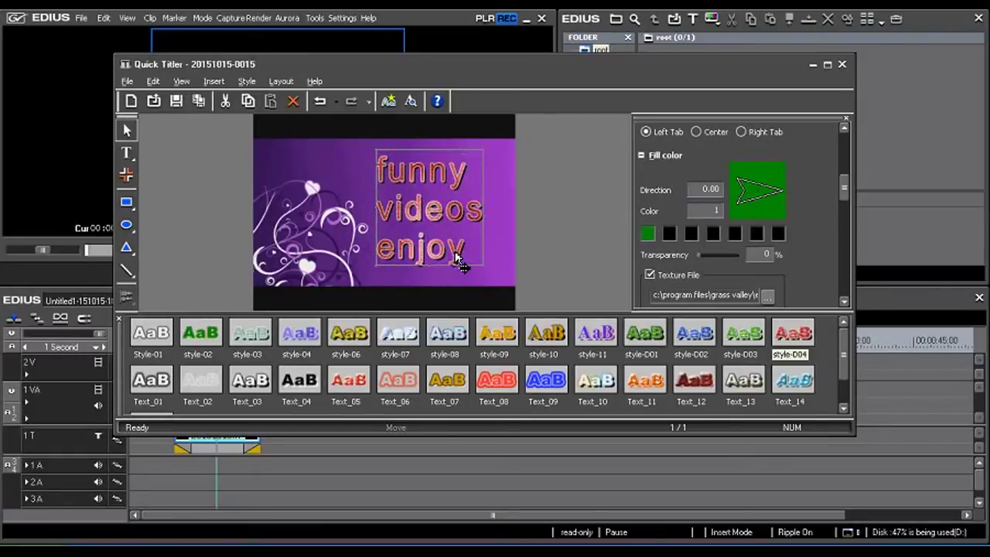
Switch the title to the Text_01 style after trying style-11, and drag it up and left into place
{"action": "left_click", "coordinate": [153, 381]}
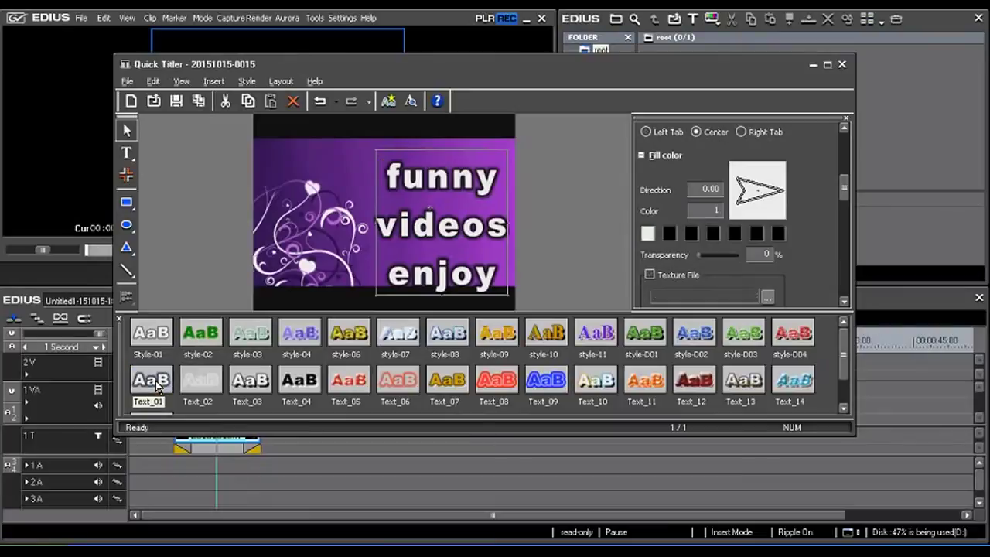
{"action": "left_click_drag", "start_coordinate": [488, 290], "coordinate": [487, 278]}
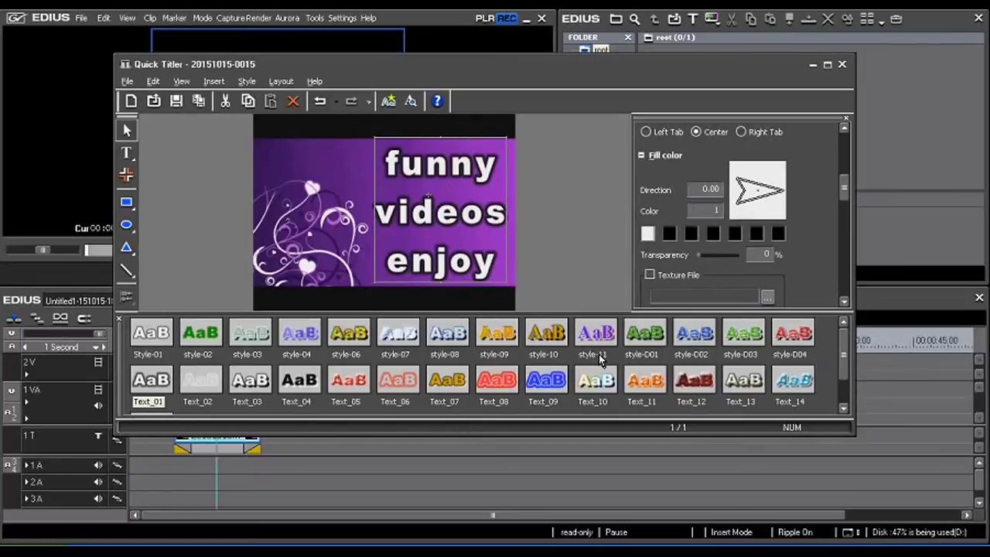
{"action": "left_click", "coordinate": [593, 330]}
{"action": "left_click_drag", "start_coordinate": [421, 213], "coordinate": [437, 226]}
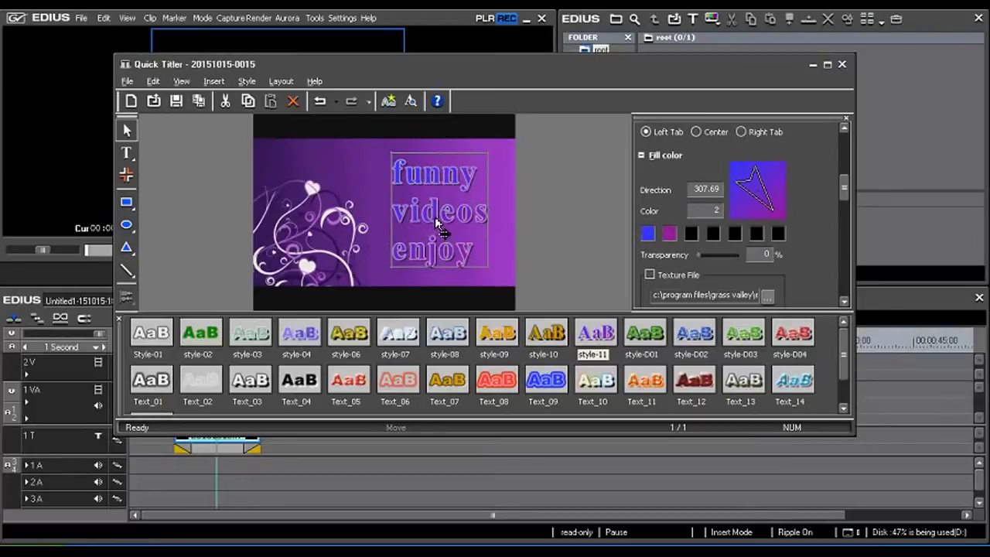
{"action": "left_click", "coordinate": [152, 381]}
{"action": "left_click_drag", "start_coordinate": [445, 236], "coordinate": [387, 207]}
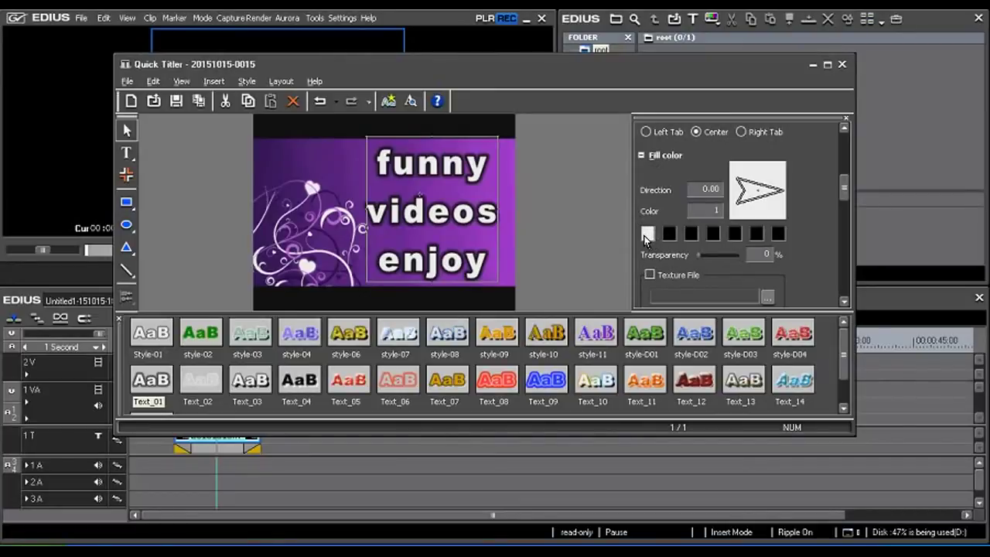
Set the first fill colour to red and raise the fill Color count to 2 for a red-to-black fade
{"action": "double_click", "coordinate": [649, 234]}
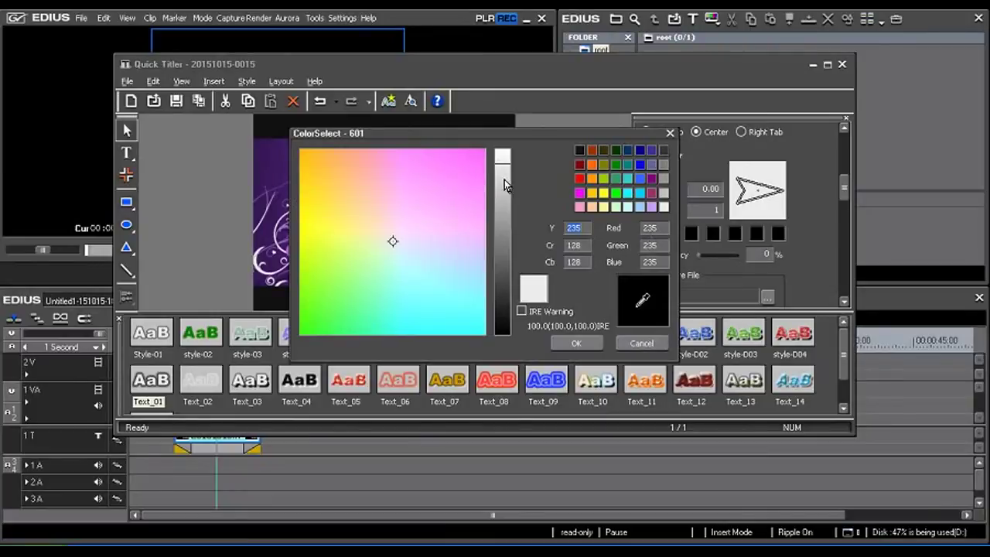
{"action": "left_click", "coordinate": [480, 155]}
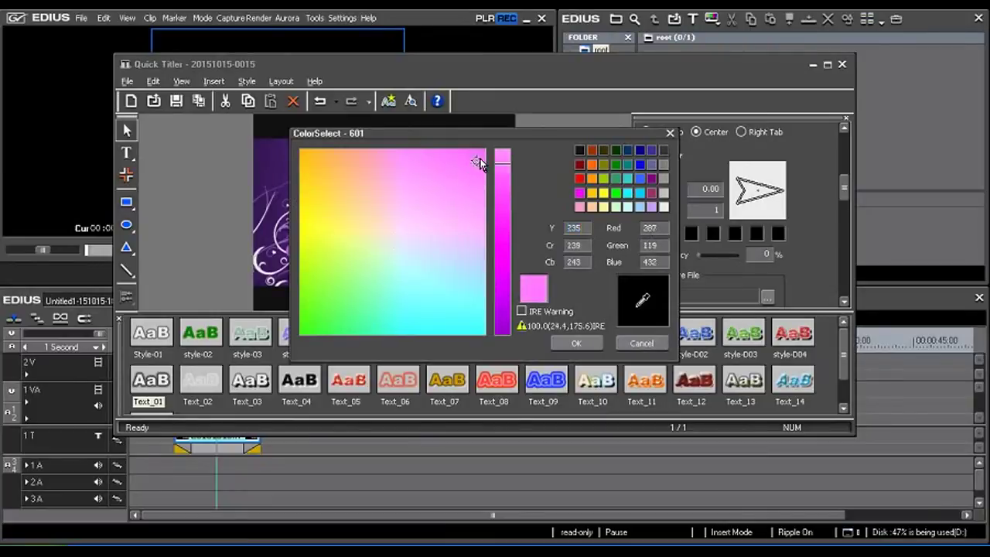
{"action": "left_click", "coordinate": [584, 183]}
{"action": "left_click", "coordinate": [357, 164]}
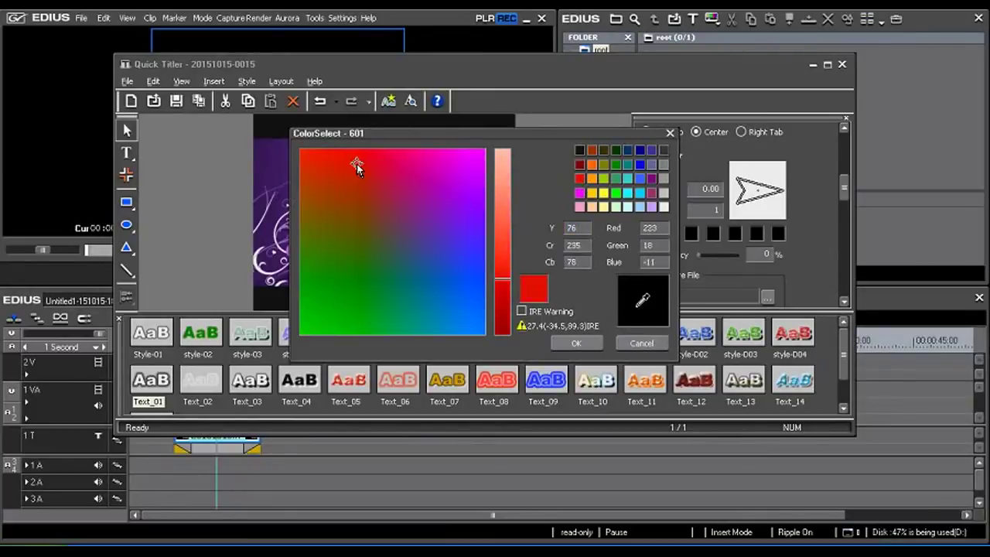
{"action": "left_click", "coordinate": [577, 343]}
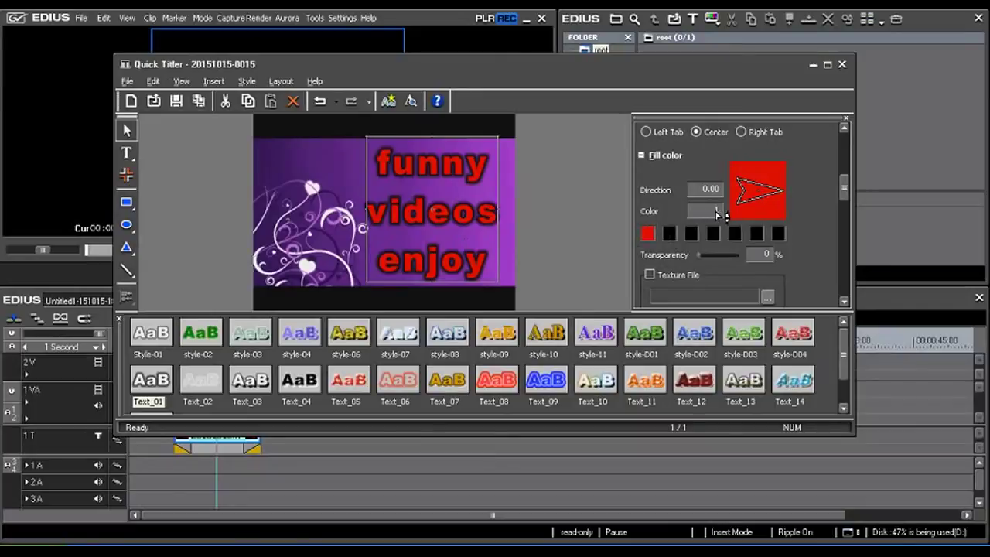
{"action": "left_click_drag", "start_coordinate": [719, 214], "coordinate": [724, 204]}
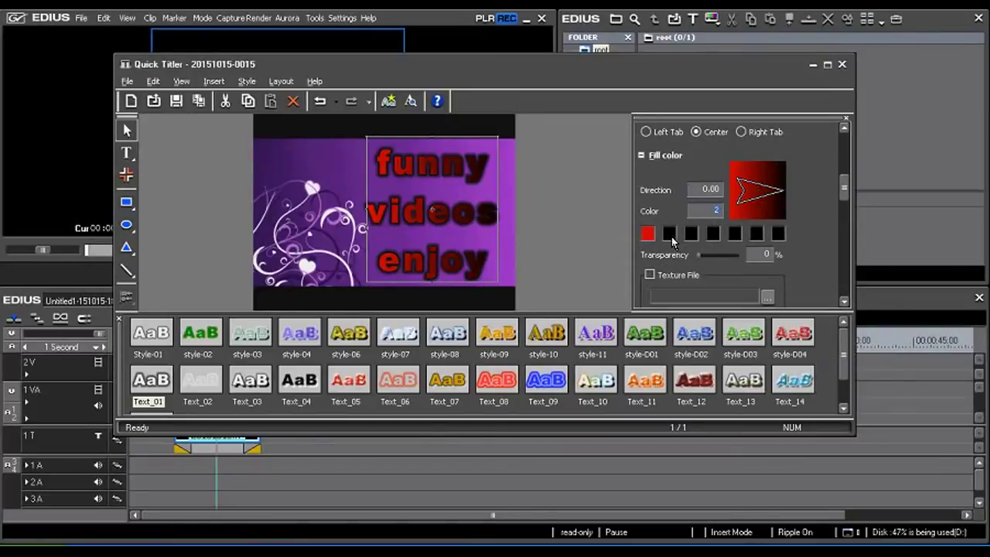
Set the second fill colour to blue and tilt the gradient to a diagonal
{"action": "left_click", "coordinate": [670, 236]}
{"action": "left_click", "coordinate": [475, 279]}
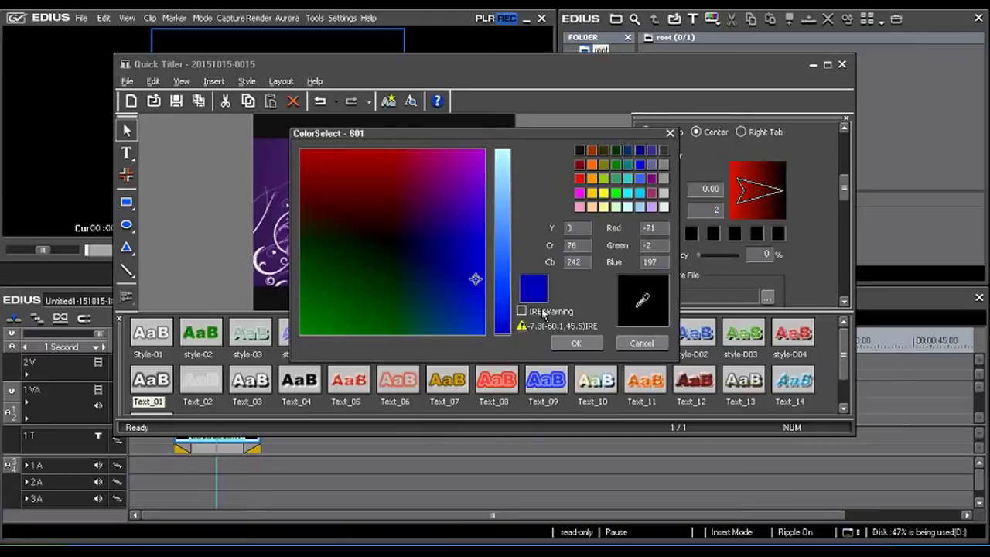
{"action": "left_click", "coordinate": [573, 344]}
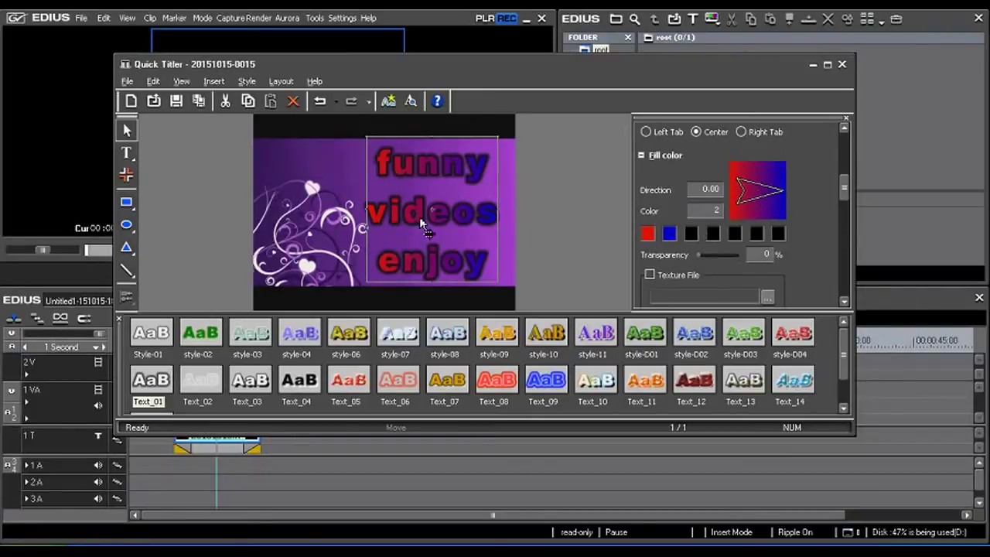
{"action": "left_click_drag", "start_coordinate": [712, 193], "coordinate": [707, 104]}
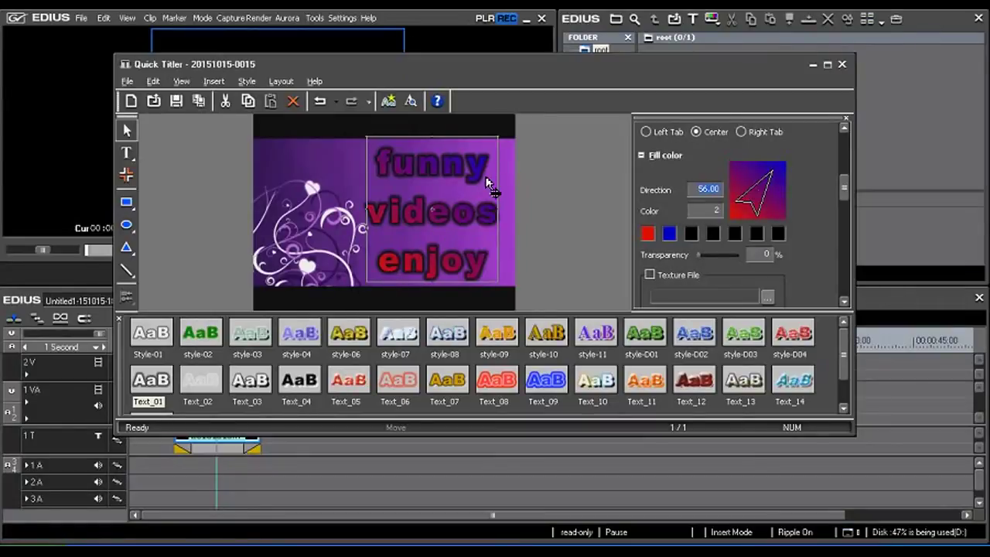
Change the second fill colour to near-white, make the third dark blue, and set direction 45
{"action": "double_click", "coordinate": [648, 234]}
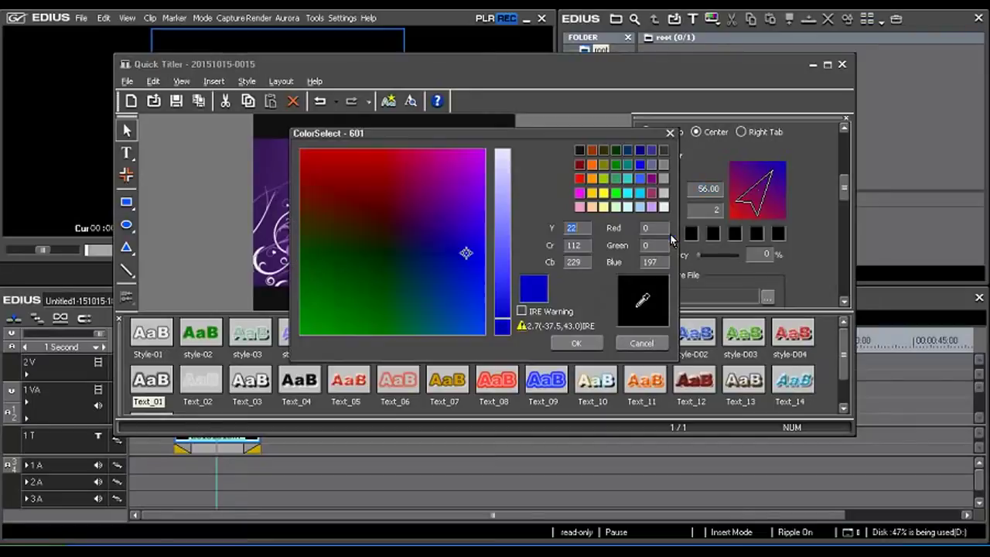
{"action": "left_click_drag", "start_coordinate": [508, 197], "coordinate": [507, 144]}
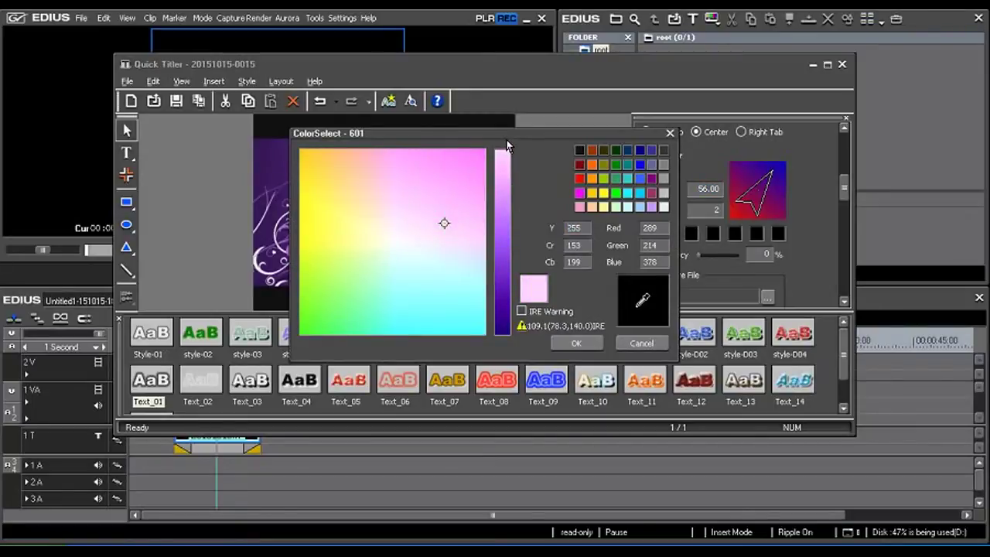
{"action": "left_click", "coordinate": [411, 239]}
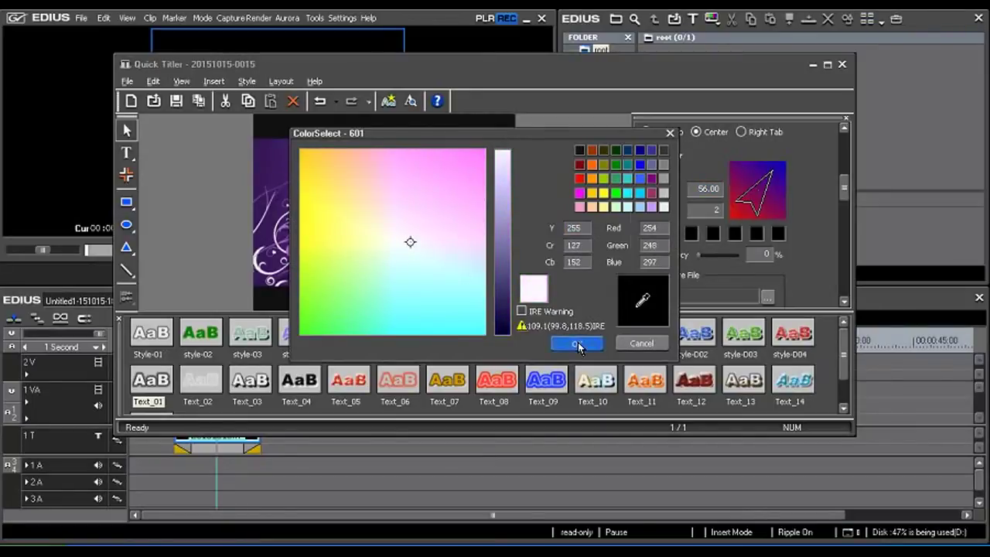
{"action": "left_click", "coordinate": [576, 343]}
{"action": "double_click", "coordinate": [692, 235]}
{"action": "left_click", "coordinate": [463, 278]}
{"action": "left_click", "coordinate": [576, 343]}
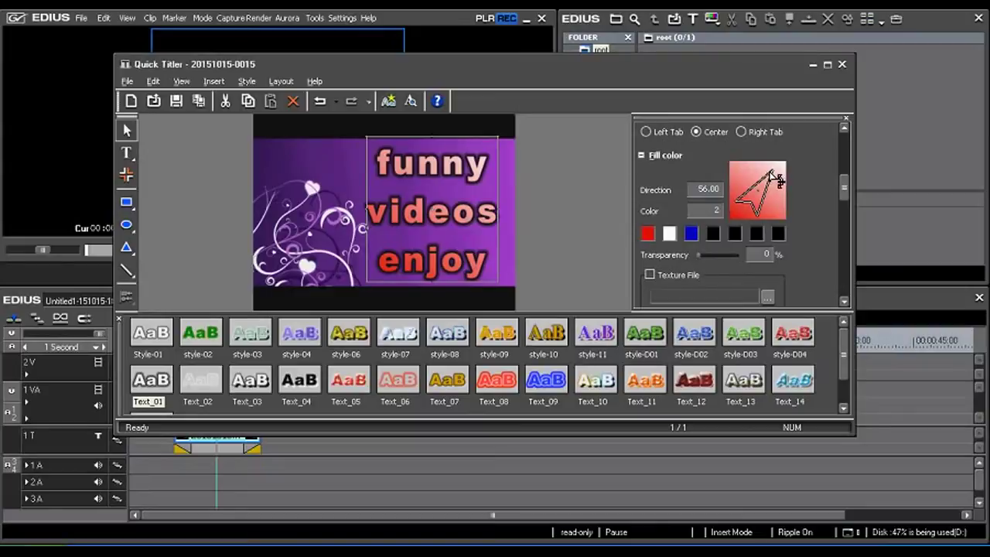
{"action": "mouse_move", "coordinate": [772, 174]}
{"action": "left_mouse_down"}
{"action": "mouse_move", "coordinate": [726, 199]}
{"action": "mouse_move", "coordinate": [776, 198]}
{"action": "mouse_move", "coordinate": [781, 179]}
{"action": "left_mouse_up"}
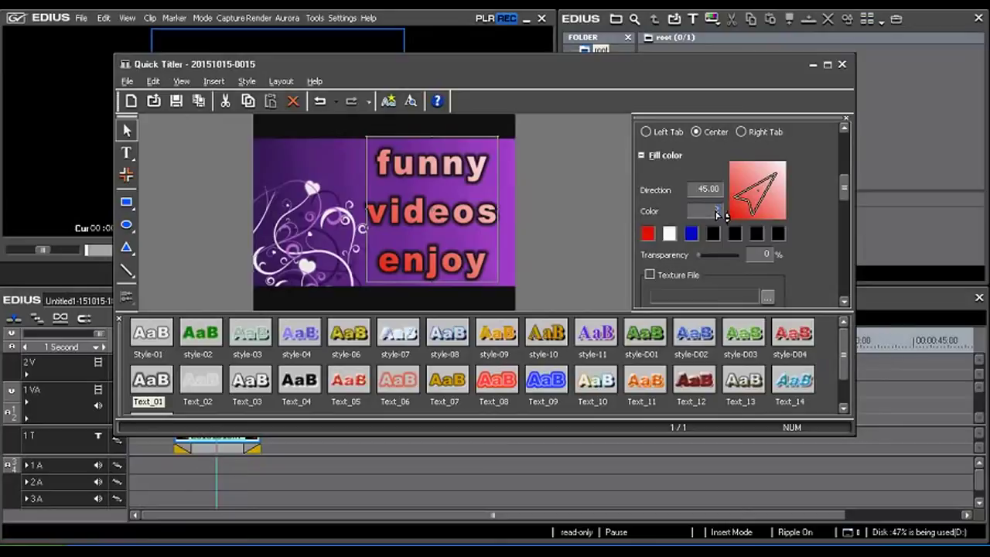
Set the fill Color count to 3 and rotate the gradient direction to 33.17 degrees
{"action": "left_click", "coordinate": [650, 231]}
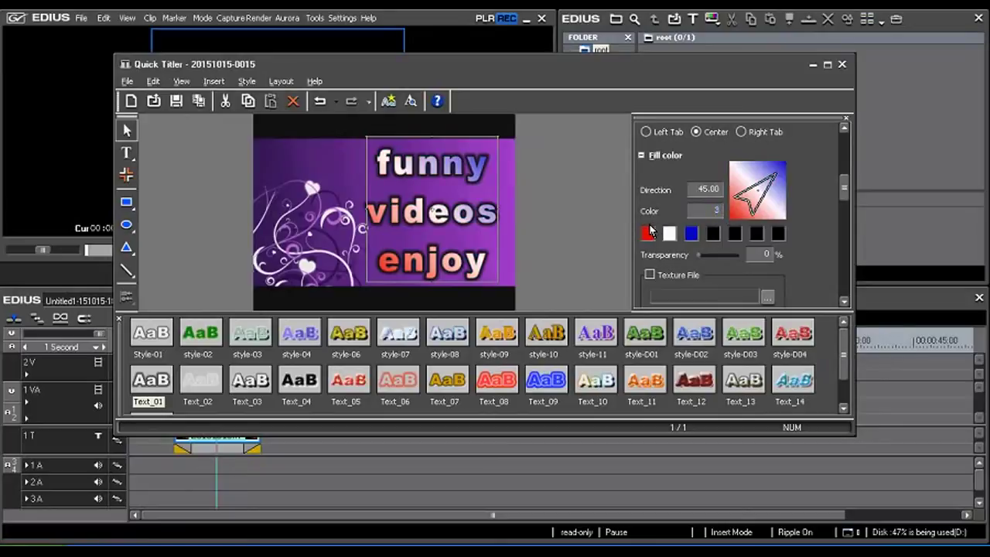
{"action": "left_click", "coordinate": [773, 183]}
{"action": "mouse_move", "coordinate": [774, 182]}
{"action": "left_mouse_down"}
{"action": "mouse_move", "coordinate": [760, 207]}
{"action": "mouse_move", "coordinate": [769, 178]}
{"action": "mouse_move", "coordinate": [784, 184]}
{"action": "left_mouse_up"}
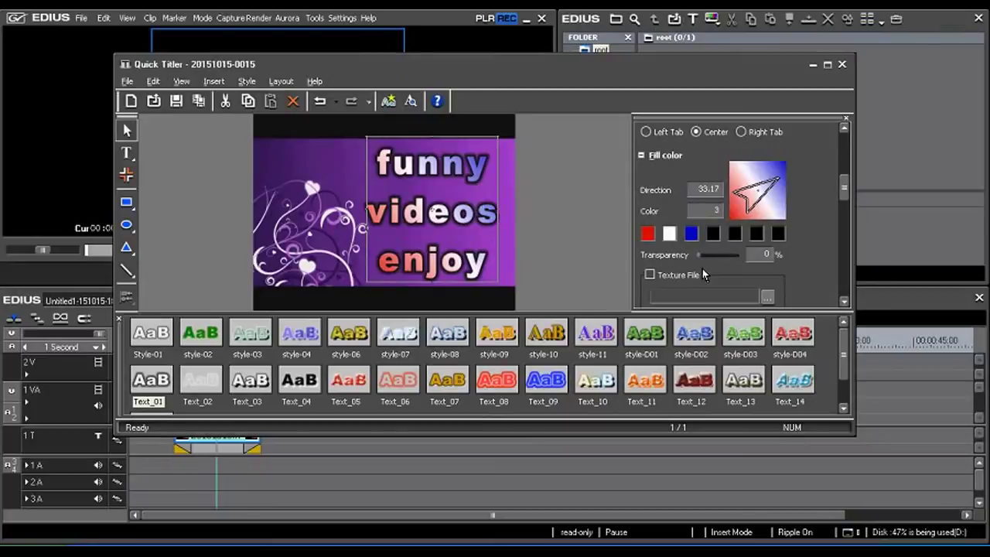
{"action": "mouse_move", "coordinate": [700, 256]}
{"action": "left_mouse_down"}
{"action": "mouse_move", "coordinate": [750, 255]}
{"action": "mouse_move", "coordinate": [731, 252]}
{"action": "mouse_move", "coordinate": [742, 264]}
{"action": "mouse_move", "coordinate": [696, 261]}
{"action": "left_mouse_up"}
Enable Texture File for the text fill and load Blue hills.jpg, after trying Sunset and Winter
{"action": "left_click_drag", "start_coordinate": [844, 193], "coordinate": [844, 205]}
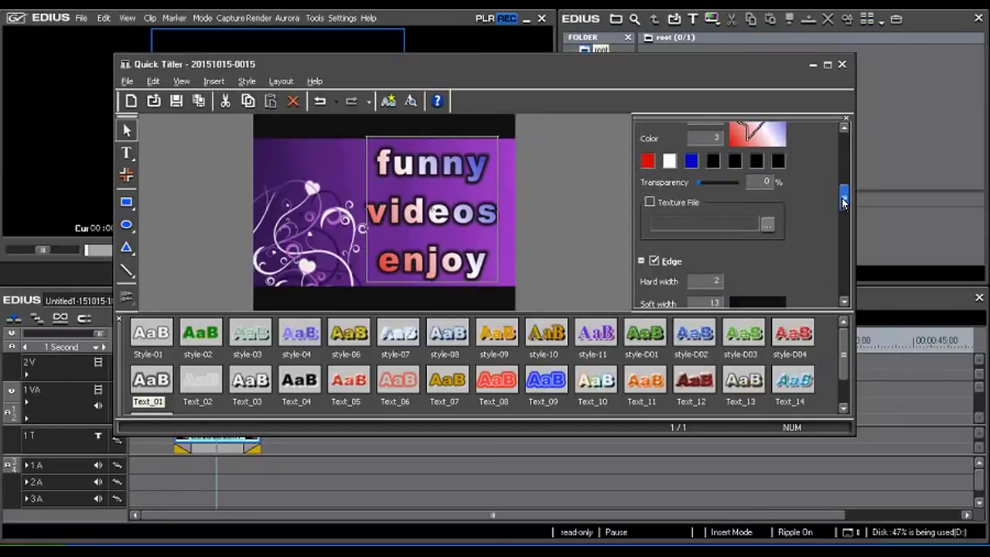
{"action": "left_click", "coordinate": [649, 202]}
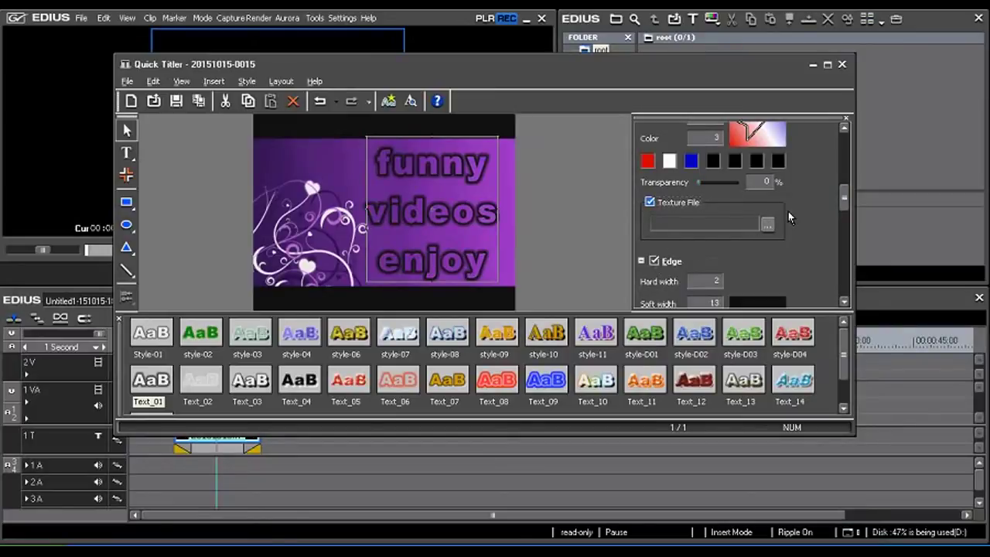
{"action": "left_click", "coordinate": [767, 226]}
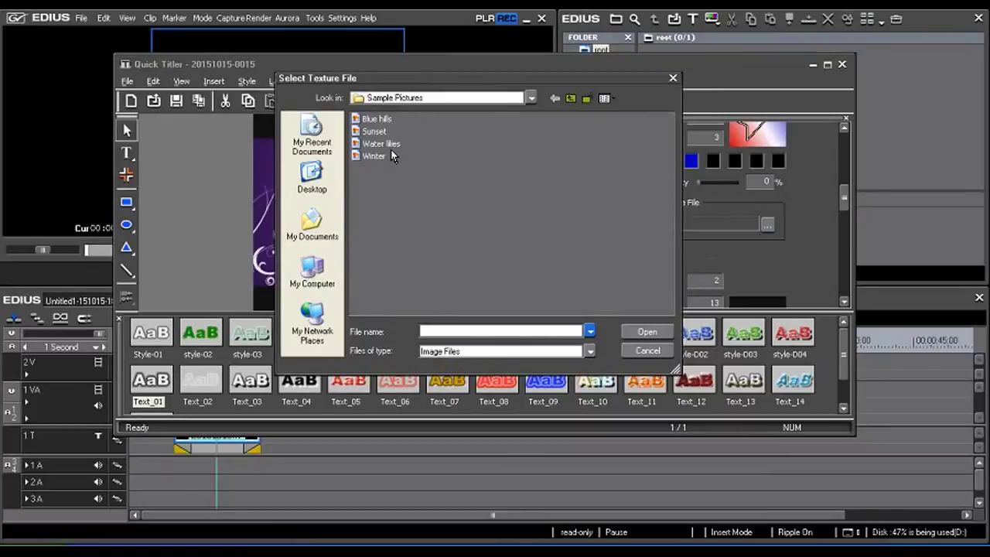
{"action": "left_click", "coordinate": [375, 132]}
{"action": "left_click", "coordinate": [653, 335]}
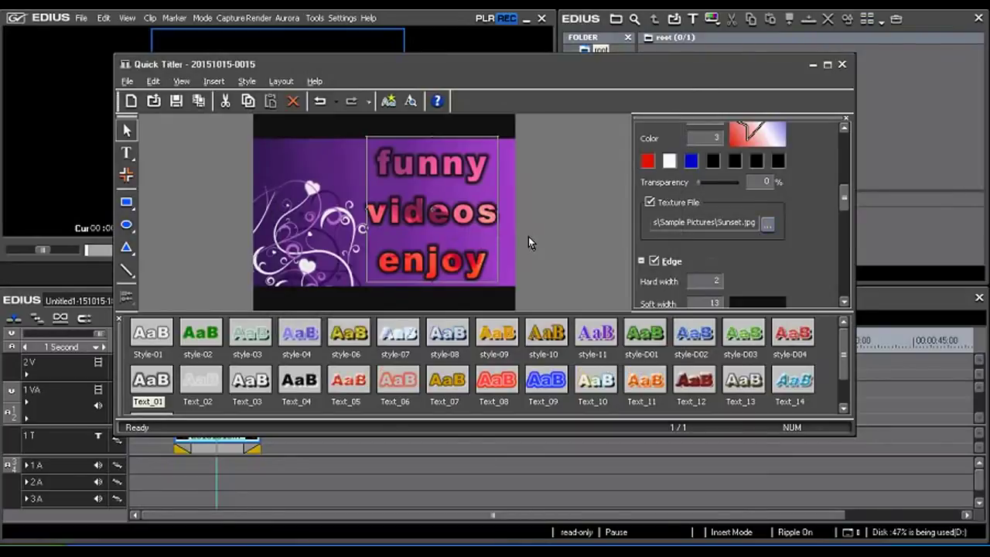
{"action": "left_click", "coordinate": [768, 225]}
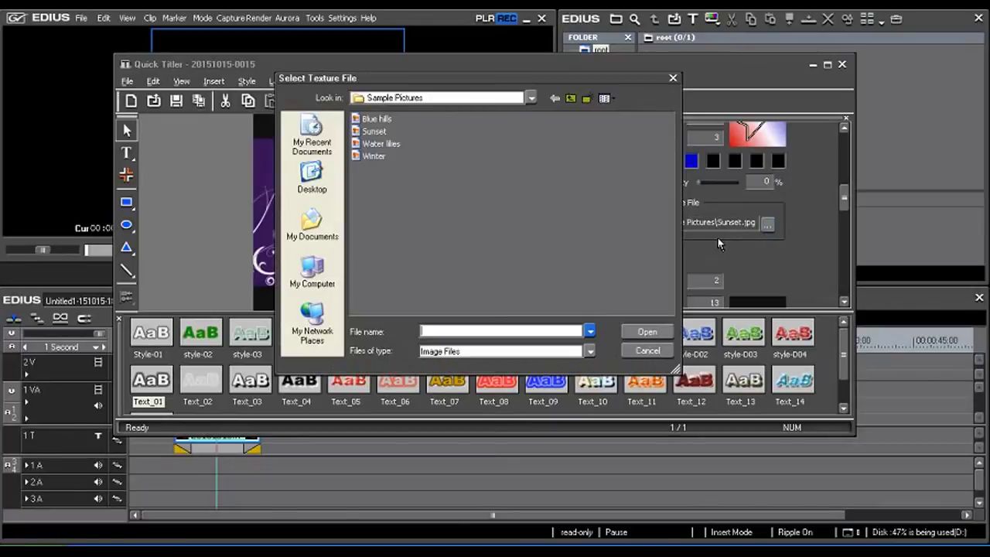
{"action": "left_click", "coordinate": [645, 332]}
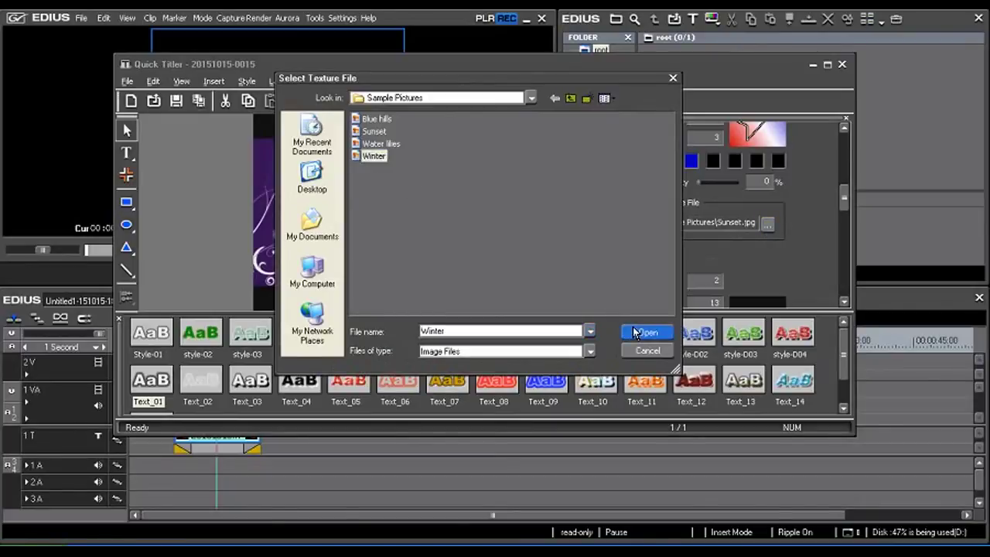
{"action": "left_click", "coordinate": [768, 224]}
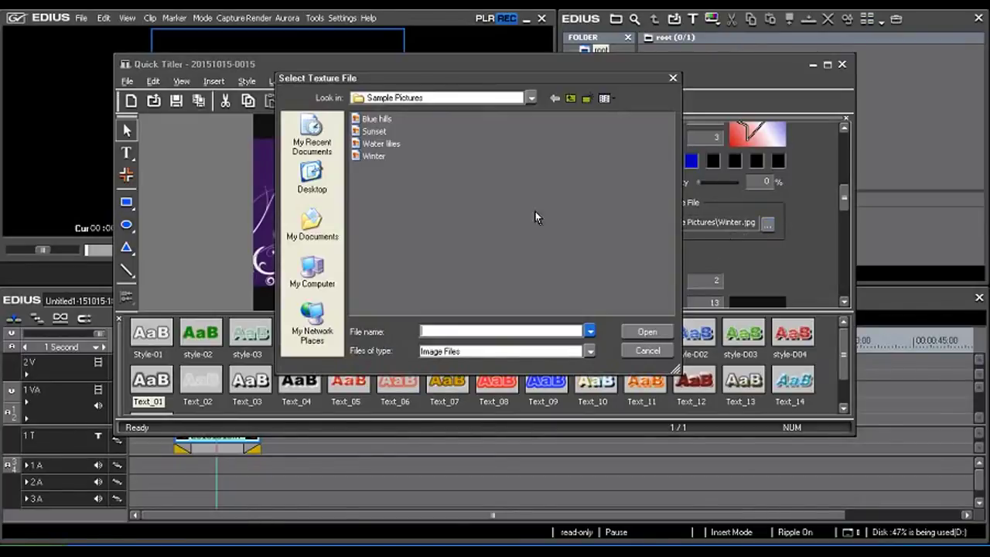
{"action": "left_click", "coordinate": [638, 335]}
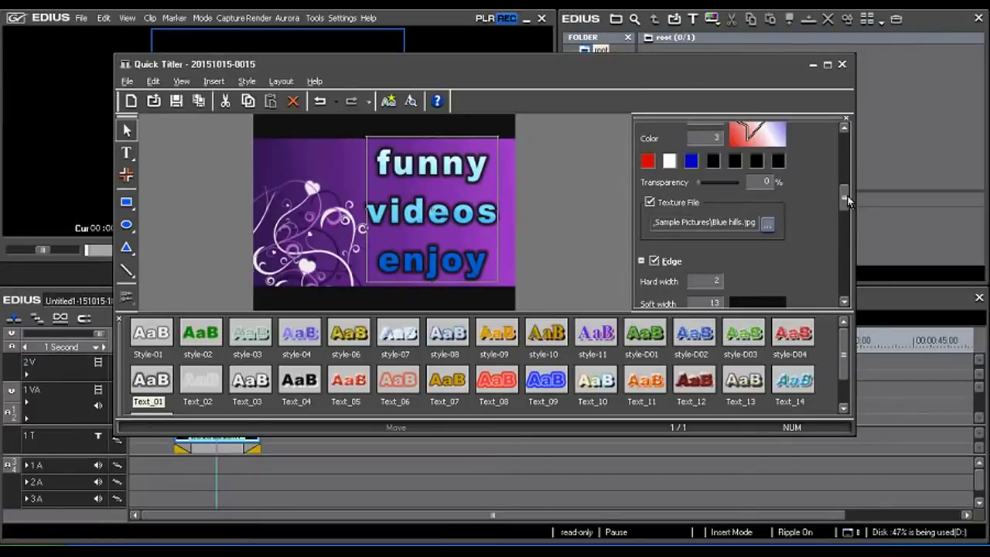
Adjust the edge hard and soft widths, ending at soft width 14 with direction 39.36
{"action": "left_click_drag", "start_coordinate": [846, 196], "coordinate": [849, 211]}
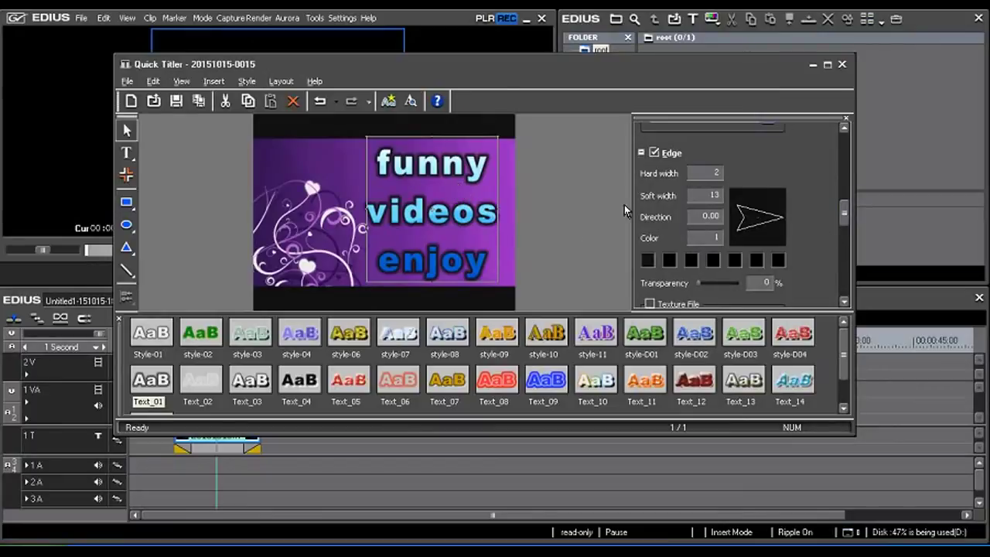
{"action": "type", "text": "2"}
{"action": "left_click_drag", "start_coordinate": [718, 177], "coordinate": [722, 190]}
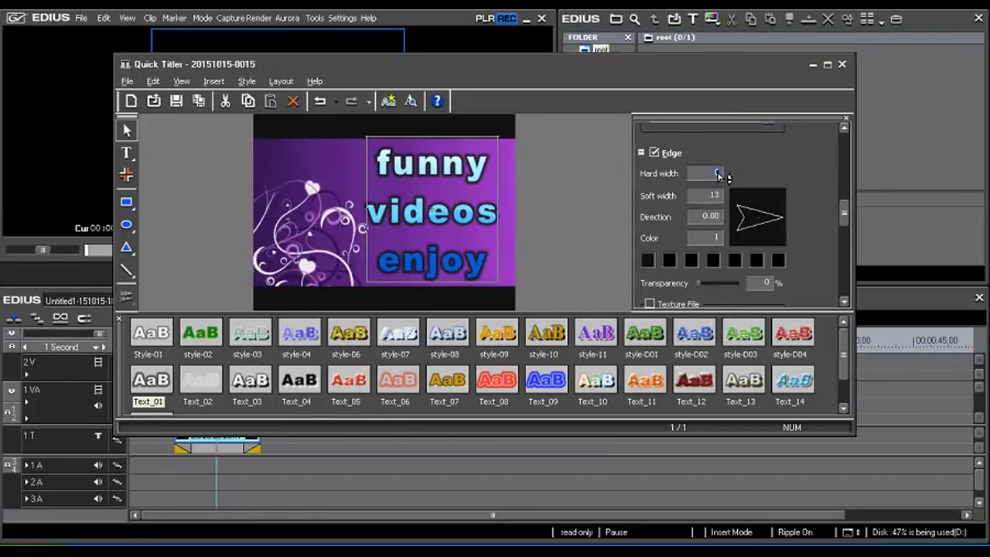
{"action": "left_click_drag", "start_coordinate": [720, 171], "coordinate": [719, 155]}
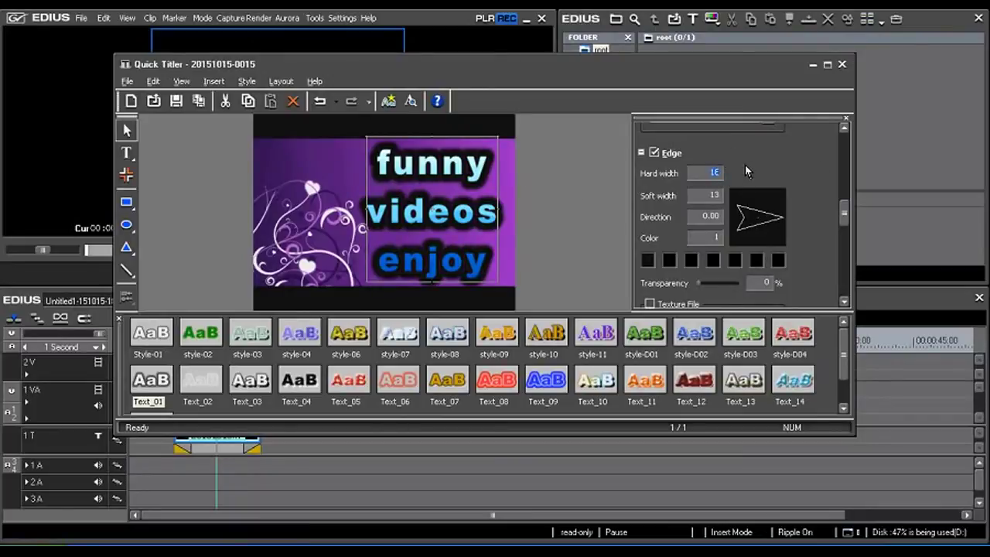
{"action": "left_click_drag", "start_coordinate": [717, 172], "coordinate": [727, 203]}
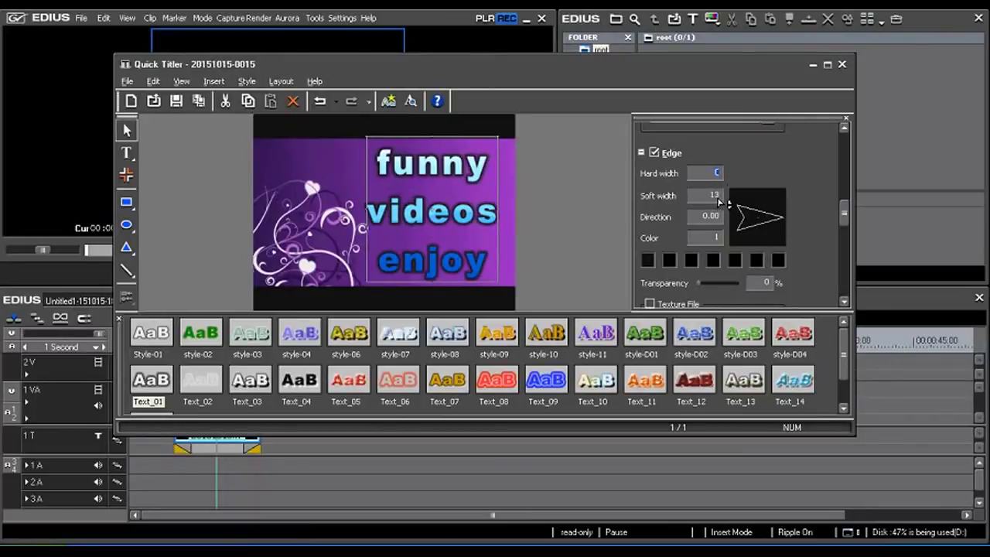
{"action": "left_click_drag", "start_coordinate": [720, 198], "coordinate": [720, 195]}
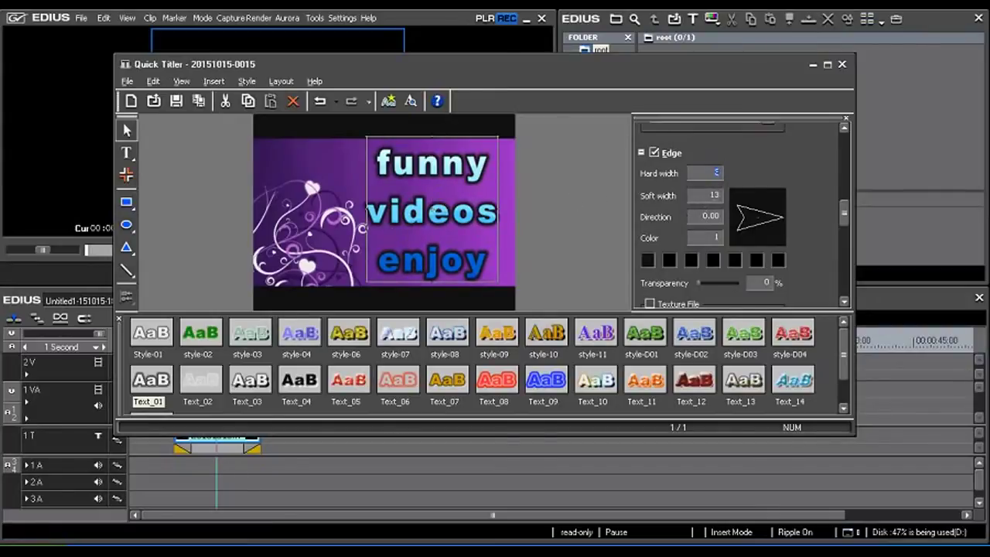
{"action": "left_click_drag", "start_coordinate": [719, 198], "coordinate": [719, 121]}
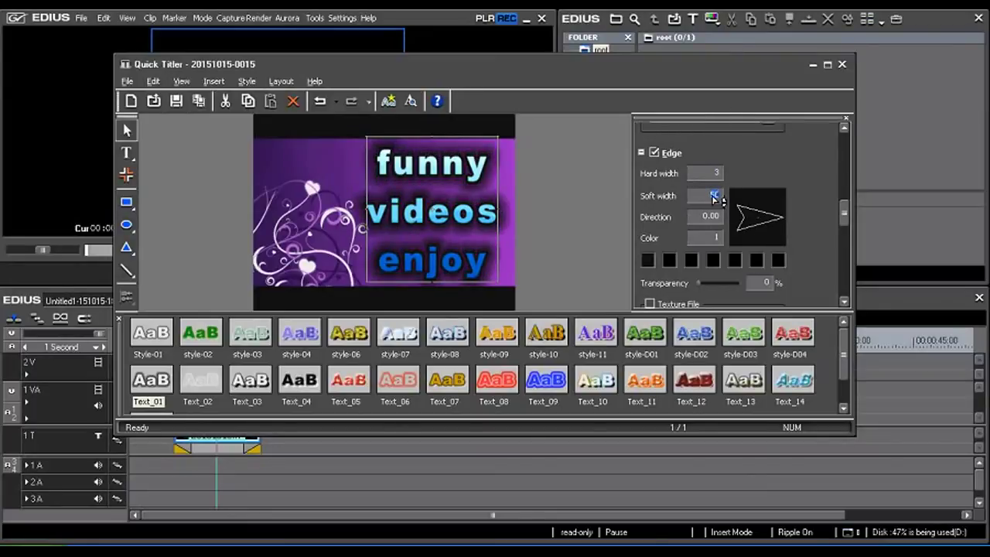
{"action": "left_click_drag", "start_coordinate": [718, 200], "coordinate": [726, 235]}
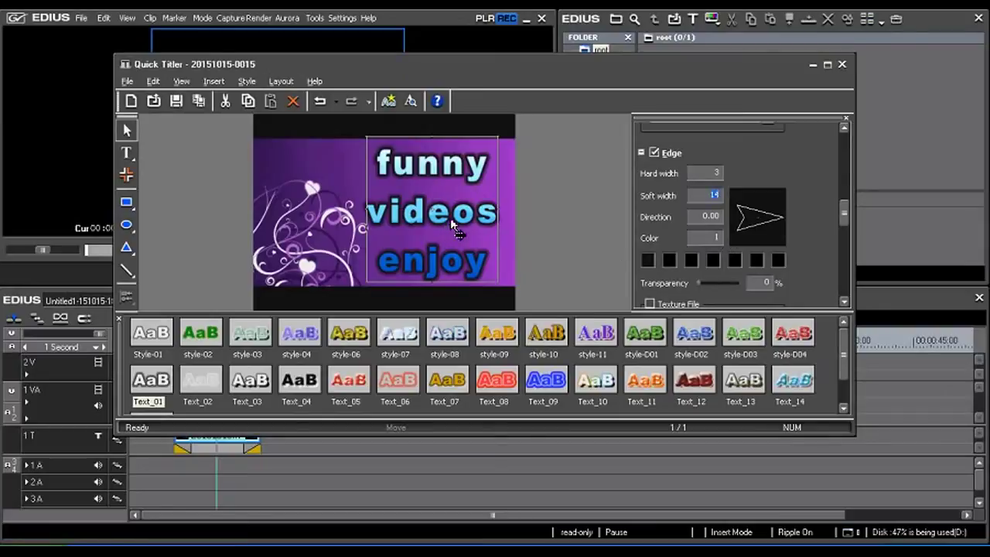
{"action": "mouse_move", "coordinate": [782, 220]}
{"action": "left_mouse_down"}
{"action": "mouse_move", "coordinate": [777, 247]}
{"action": "mouse_move", "coordinate": [789, 200]}
{"action": "left_mouse_up"}
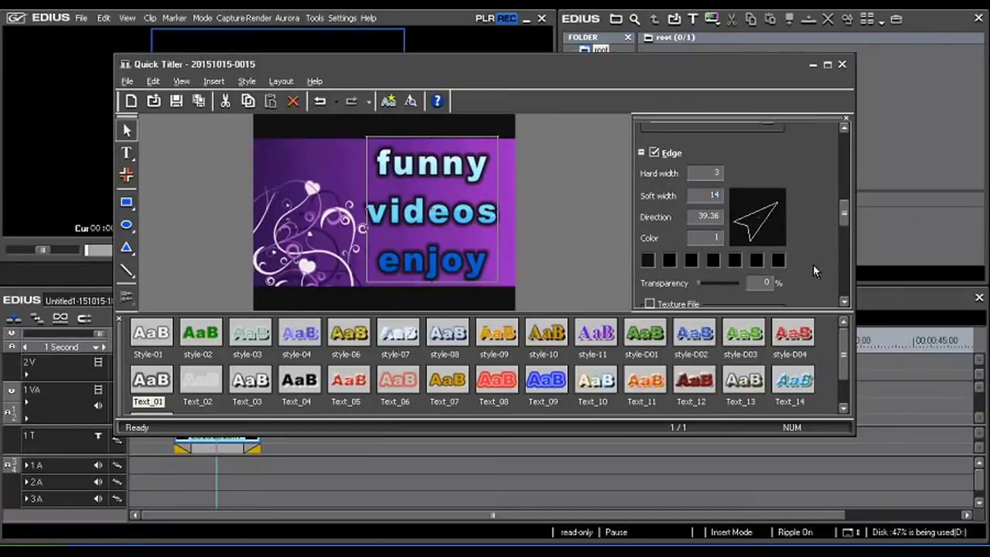
Set the first edge colour to red and the second to blue, adjusting the edge colour count
{"action": "left_click", "coordinate": [647, 263]}
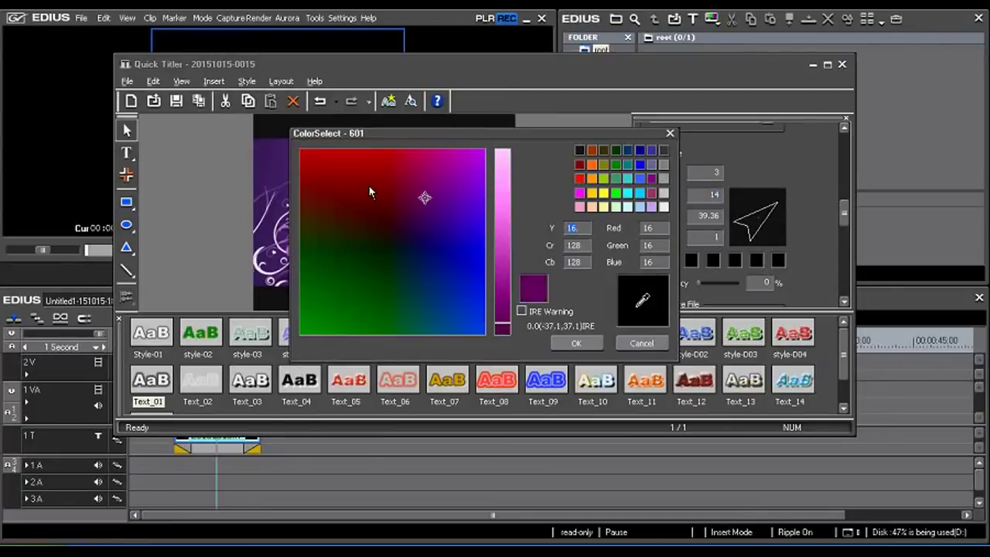
{"action": "left_click", "coordinate": [302, 152]}
{"action": "left_click", "coordinate": [576, 343]}
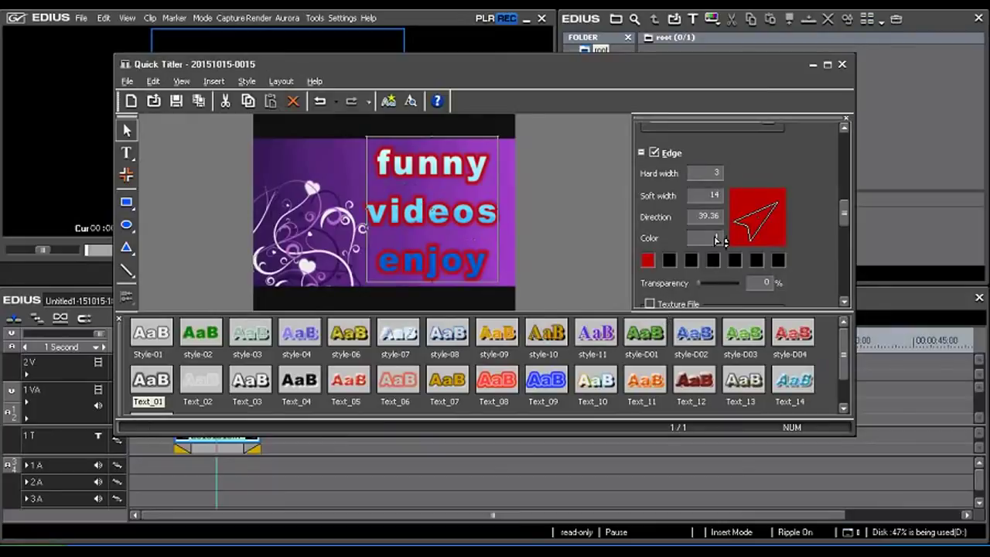
{"action": "left_click", "coordinate": [670, 262]}
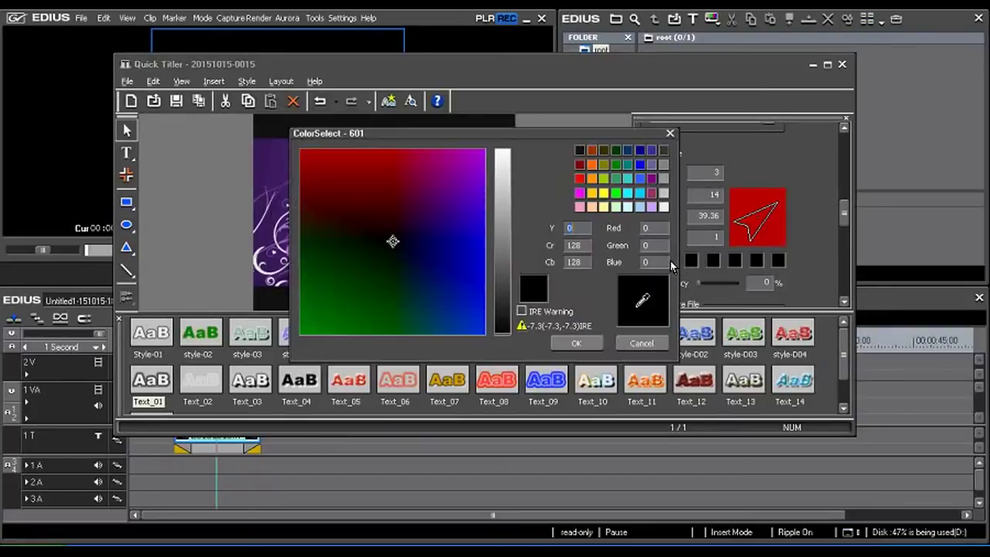
{"action": "left_click_drag", "start_coordinate": [456, 224], "coordinate": [481, 301]}
{"action": "left_click", "coordinate": [576, 343]}
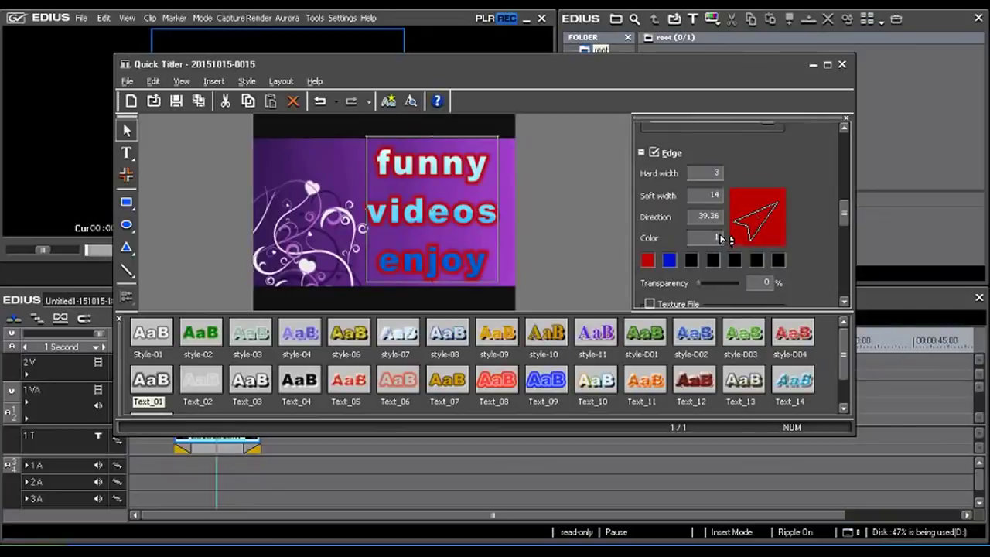
{"action": "left_click_drag", "start_coordinate": [721, 238], "coordinate": [722, 233]}
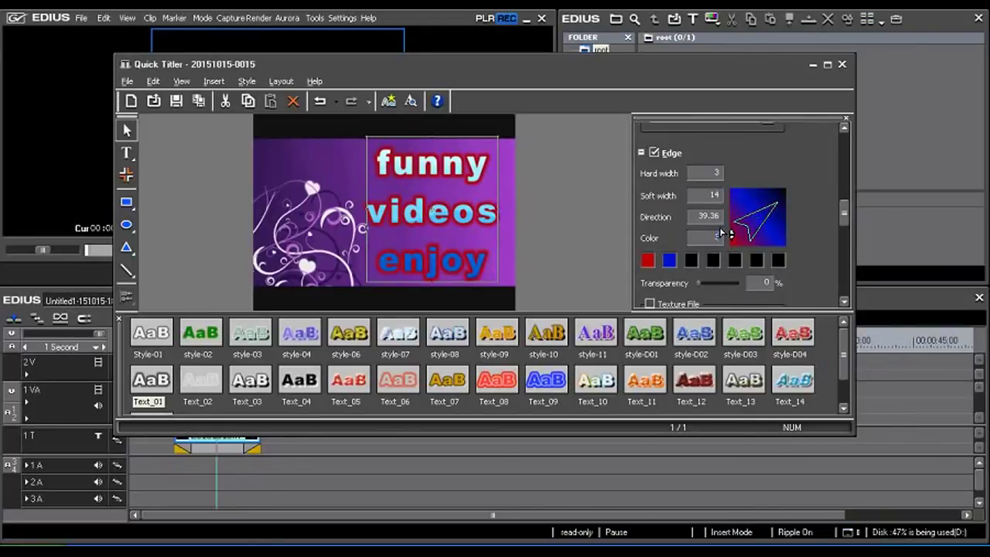
{"action": "left_click_drag", "start_coordinate": [721, 234], "coordinate": [723, 231]}
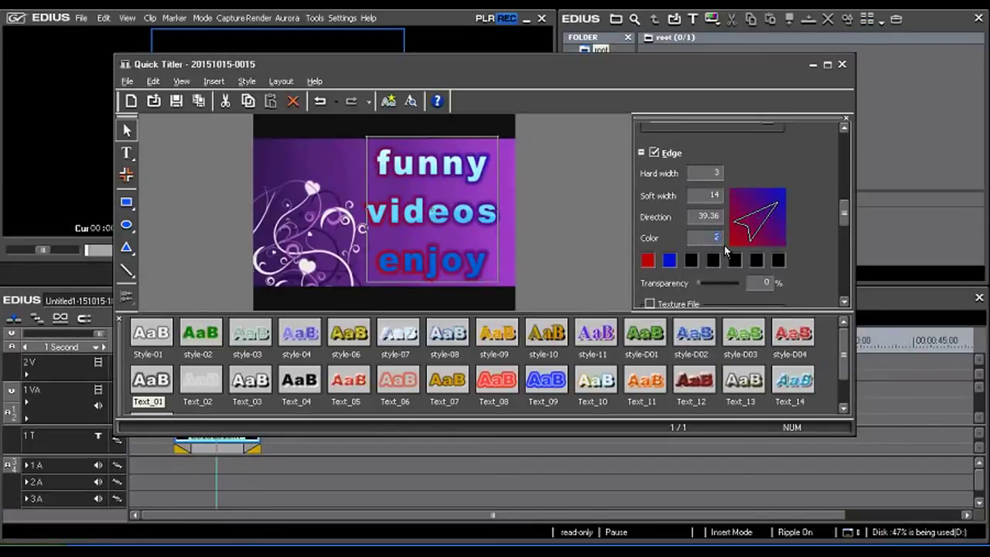
Make the third edge colour green, trying pink first, then adjust the edge transparency
{"action": "left_click", "coordinate": [692, 260]}
{"action": "left_click_drag", "start_coordinate": [505, 266], "coordinate": [503, 165]}
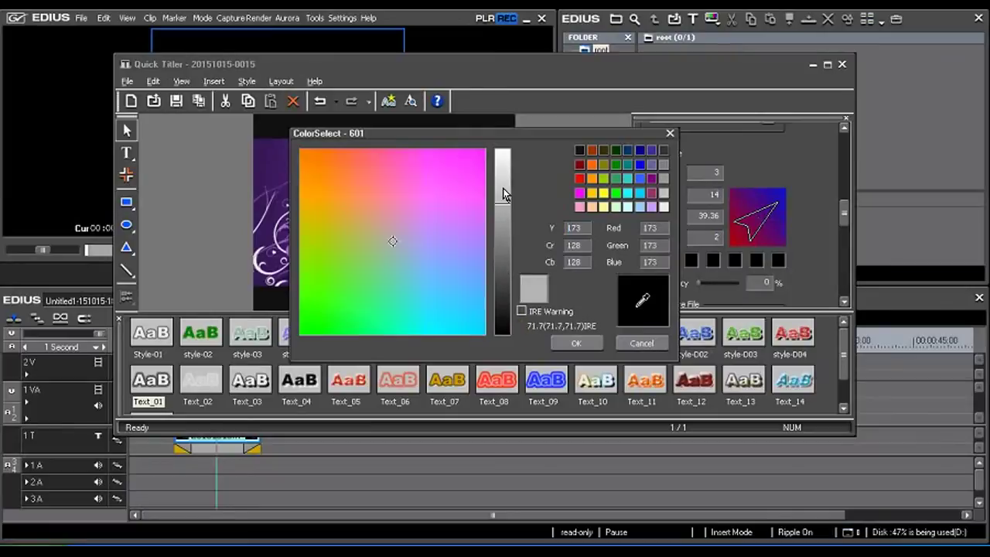
{"action": "left_click", "coordinate": [457, 164]}
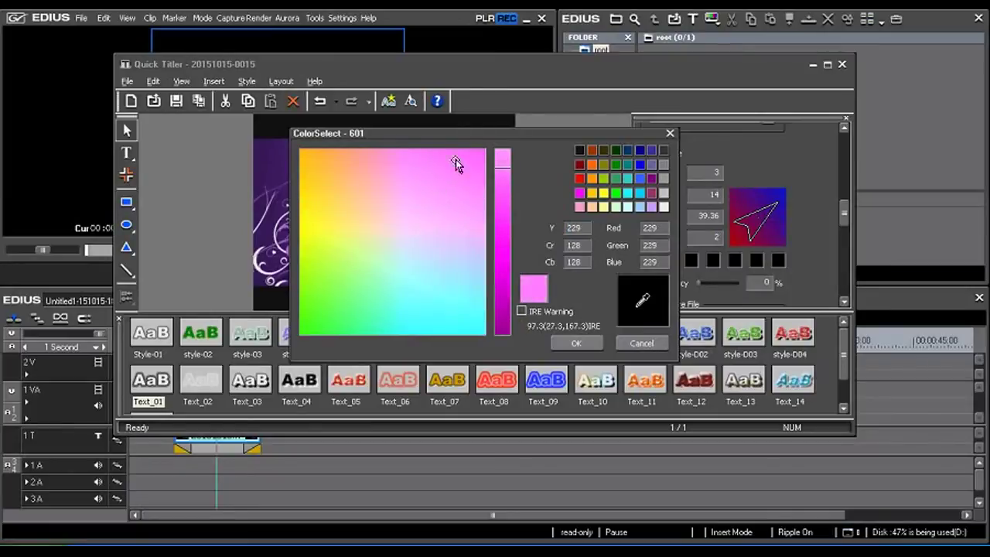
{"action": "left_click", "coordinate": [576, 344]}
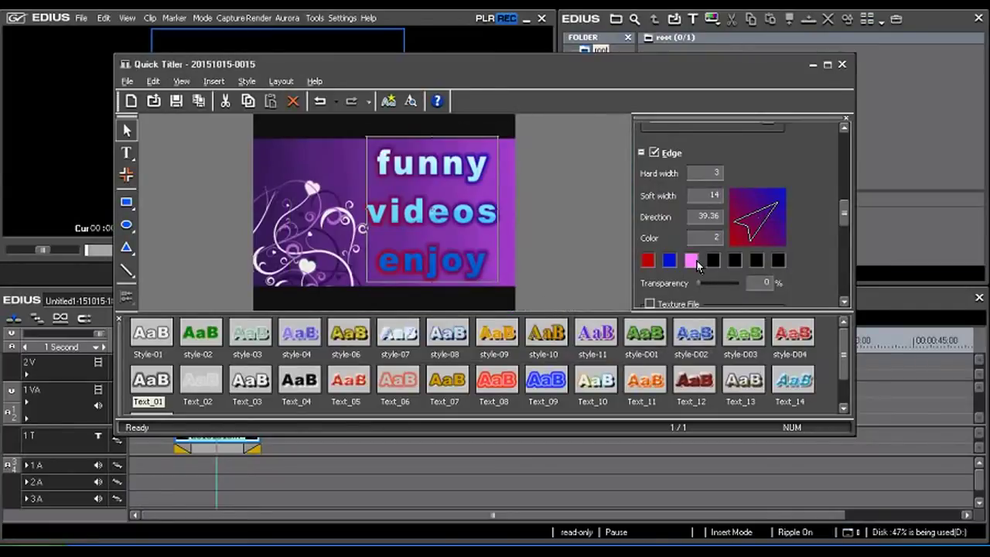
{"action": "left_click", "coordinate": [691, 261]}
{"action": "left_click_drag", "start_coordinate": [361, 281], "coordinate": [332, 306]}
{"action": "left_click", "coordinate": [576, 344]}
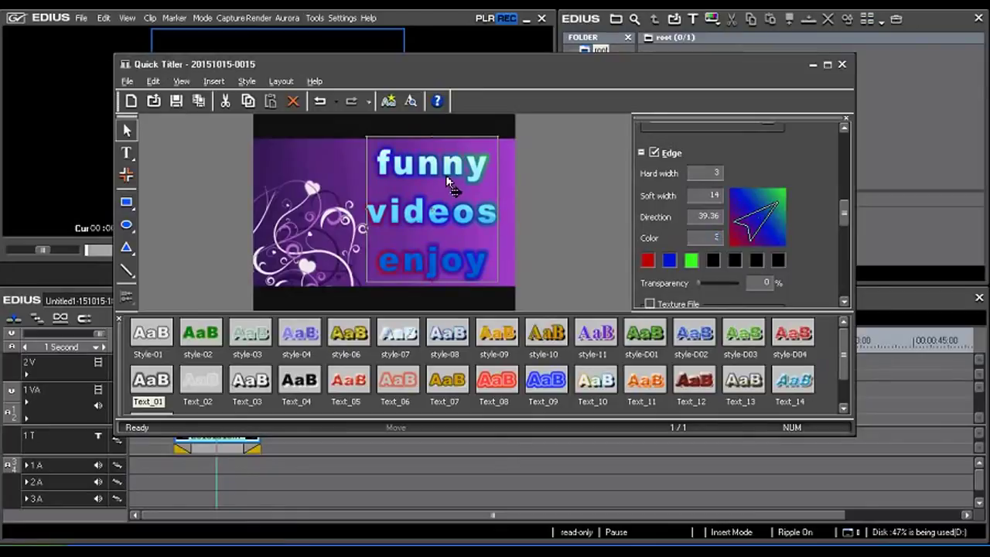
{"action": "left_click_drag", "start_coordinate": [846, 220], "coordinate": [845, 232]}
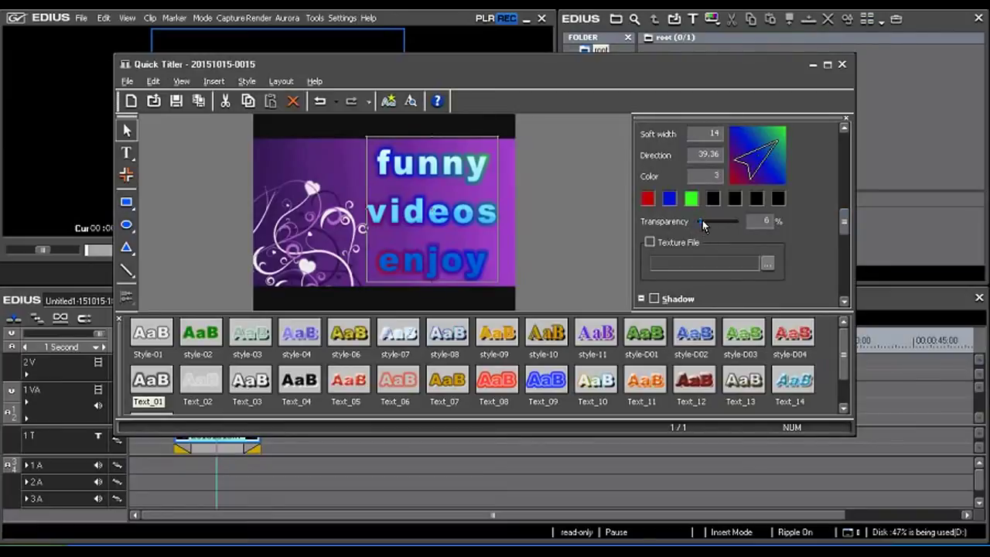
{"action": "mouse_move", "coordinate": [732, 217]}
{"action": "left_mouse_down"}
{"action": "mouse_move", "coordinate": [759, 218]}
{"action": "mouse_move", "coordinate": [696, 223]}
{"action": "left_mouse_up"}
Try applying the Sunset.jpg texture to the title's edge
{"action": "left_click_drag", "start_coordinate": [844, 225], "coordinate": [843, 232]}
{"action": "left_click", "coordinate": [650, 188]}
{"action": "left_click", "coordinate": [767, 206]}
{"action": "left_click", "coordinate": [374, 132]}
{"action": "left_click", "coordinate": [647, 332]}
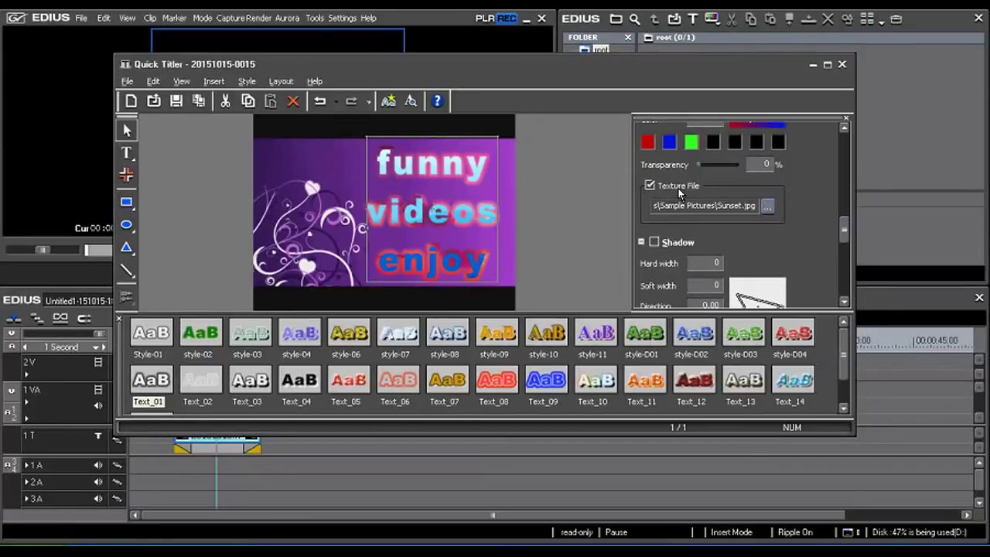
Turn off the edge texture and set a single black edge colour
{"action": "left_click_drag", "start_coordinate": [847, 232], "coordinate": [846, 225]}
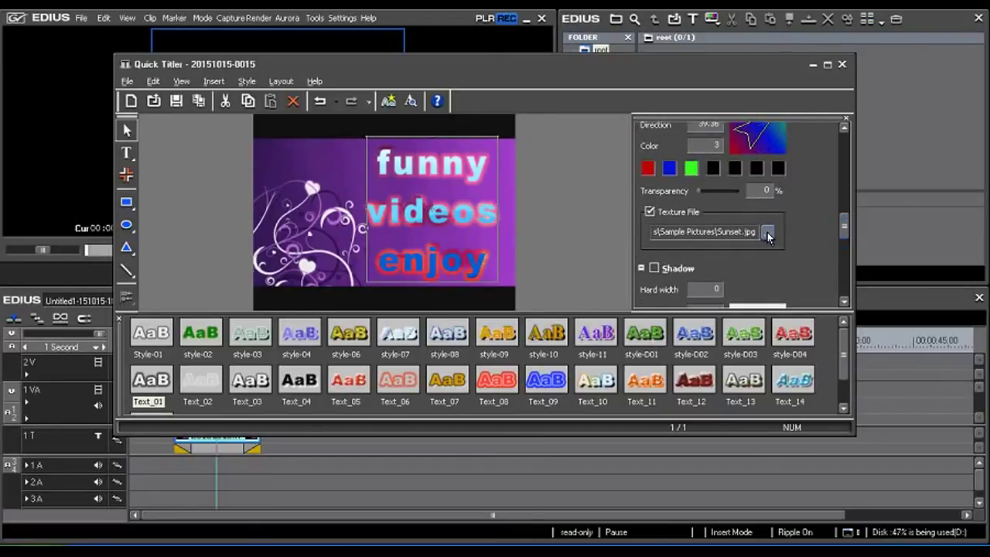
{"action": "left_click", "coordinate": [650, 212]}
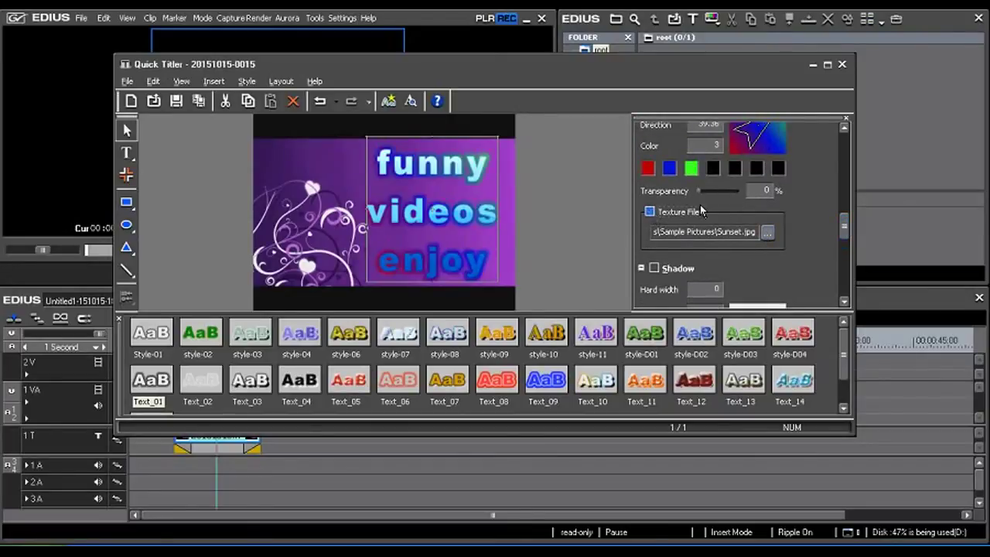
{"action": "left_click", "coordinate": [716, 147]}
{"action": "left_click", "coordinate": [648, 167]}
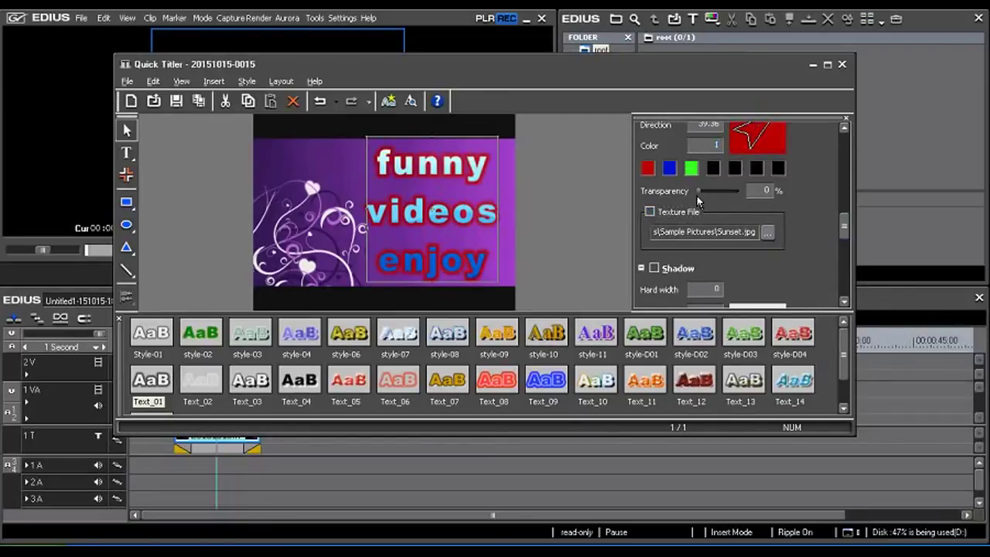
{"action": "double_click", "coordinate": [652, 173]}
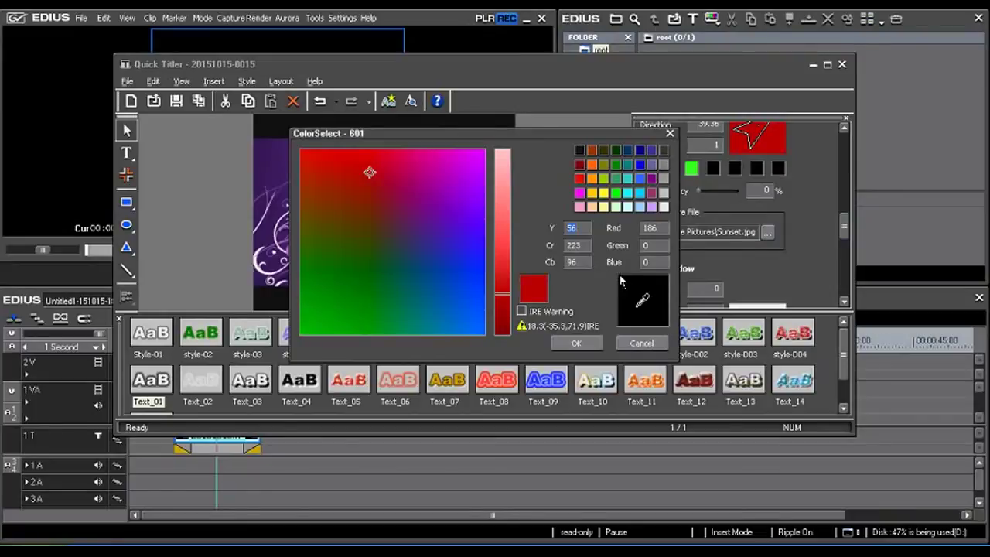
{"action": "left_click", "coordinate": [580, 151]}
{"action": "left_click", "coordinate": [577, 344]}
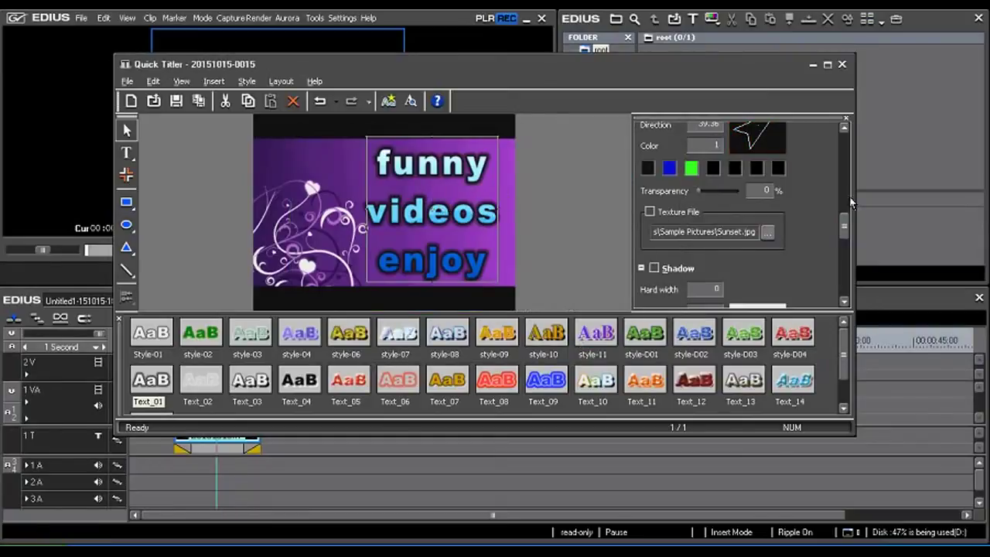
{"action": "scroll", "coordinate": [848, 248], "scroll_direction": "down", "scroll_amount": 3}
Add a two-colour shadow with hard and soft width 1, direction about 288, and adjusted transparency
{"action": "scroll", "coordinate": [848, 250], "scroll_direction": "down", "scroll_amount": 1}
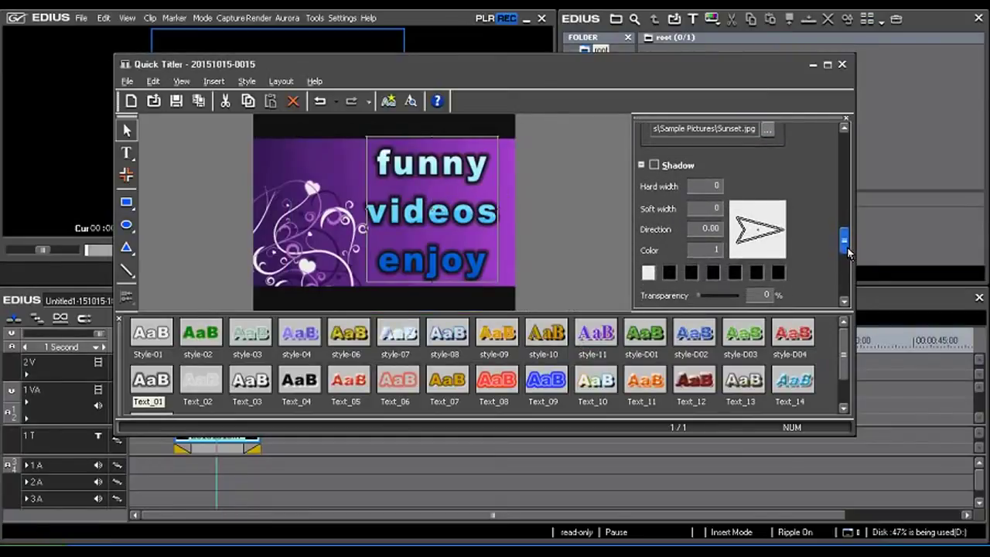
{"action": "left_click", "coordinate": [654, 165]}
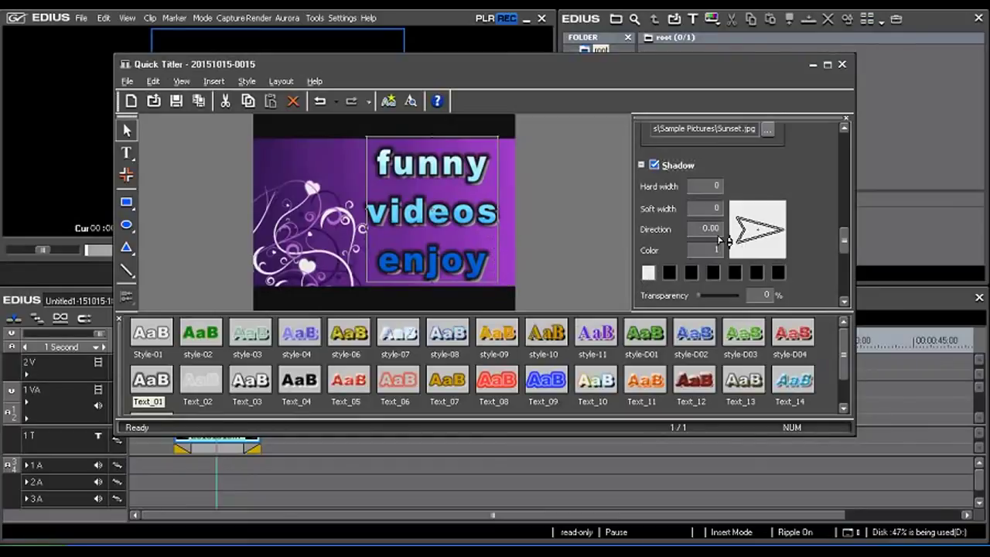
{"action": "mouse_move", "coordinate": [773, 232]}
{"action": "left_mouse_down"}
{"action": "mouse_move", "coordinate": [772, 218]}
{"action": "mouse_move", "coordinate": [787, 245]}
{"action": "left_mouse_up"}
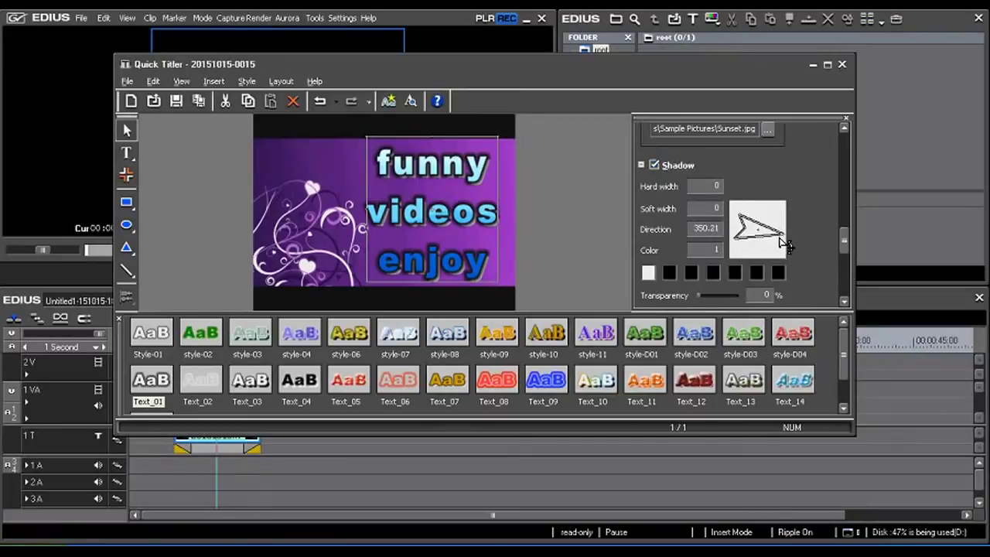
{"action": "left_click_drag", "start_coordinate": [788, 245], "coordinate": [786, 240]}
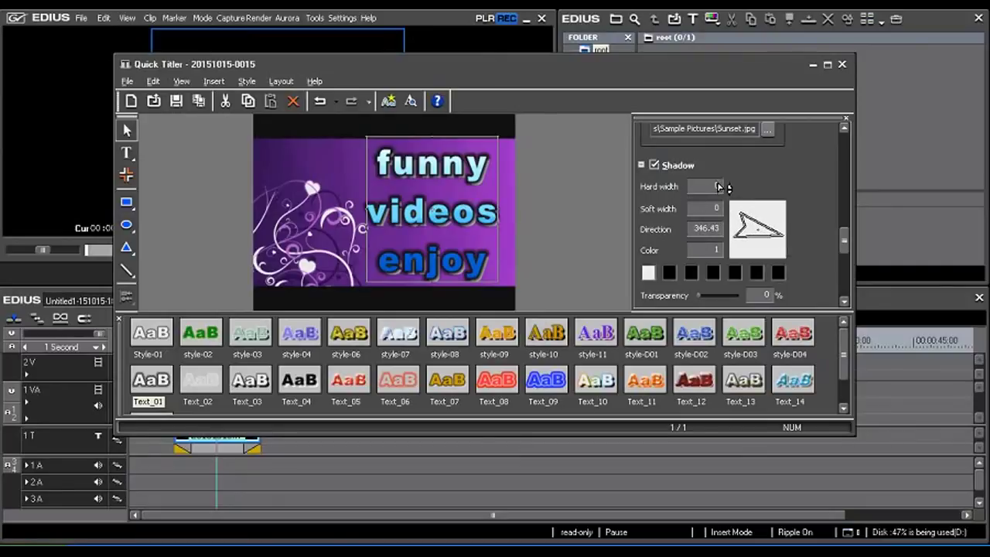
{"action": "left_click_drag", "start_coordinate": [720, 187], "coordinate": [729, 205]}
{"action": "left_click_drag", "start_coordinate": [727, 210], "coordinate": [715, 261]}
{"action": "left_click_drag", "start_coordinate": [717, 259], "coordinate": [714, 267]}
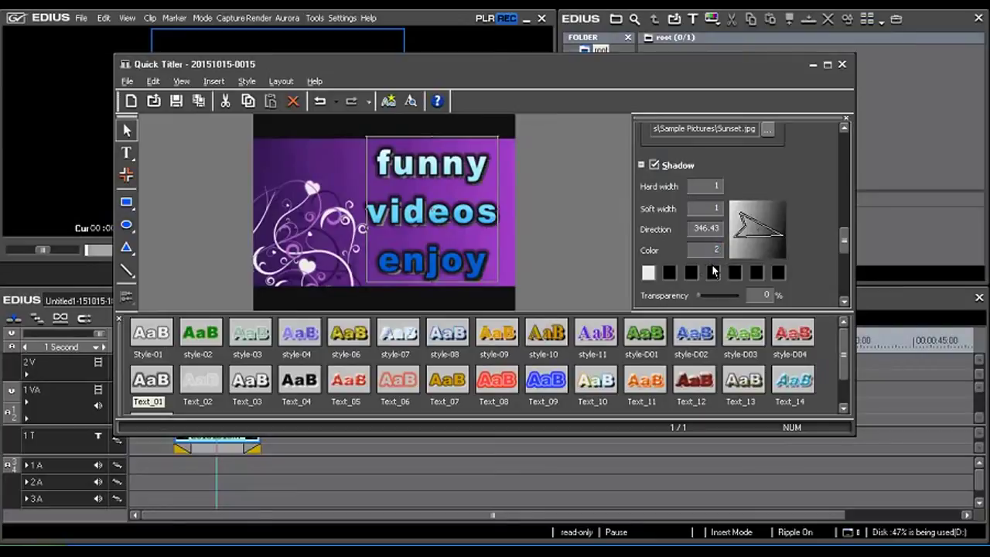
{"action": "mouse_move", "coordinate": [768, 241]}
{"action": "left_mouse_down"}
{"action": "mouse_move", "coordinate": [762, 252]}
{"action": "mouse_move", "coordinate": [724, 246]}
{"action": "left_mouse_up"}
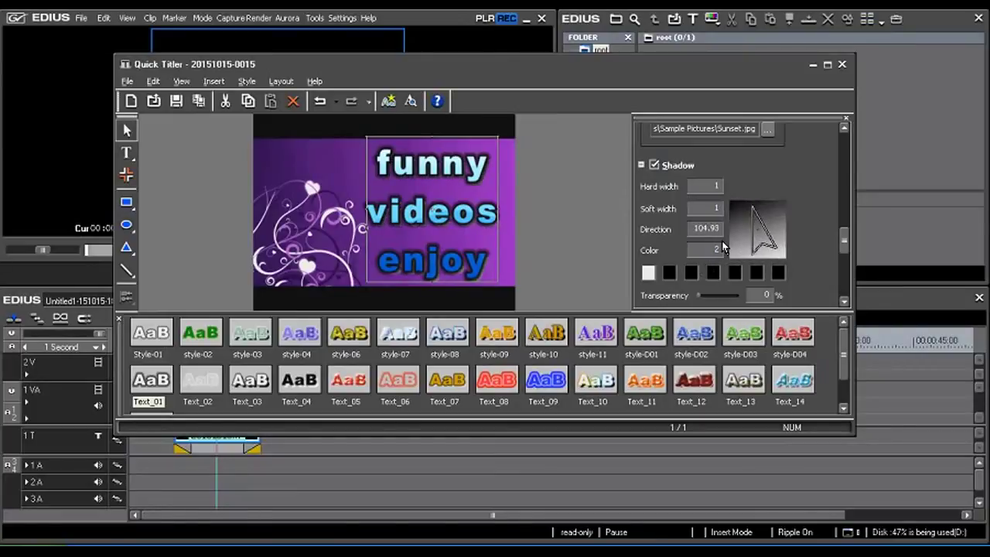
{"action": "left_click_drag", "start_coordinate": [762, 236], "coordinate": [764, 251]}
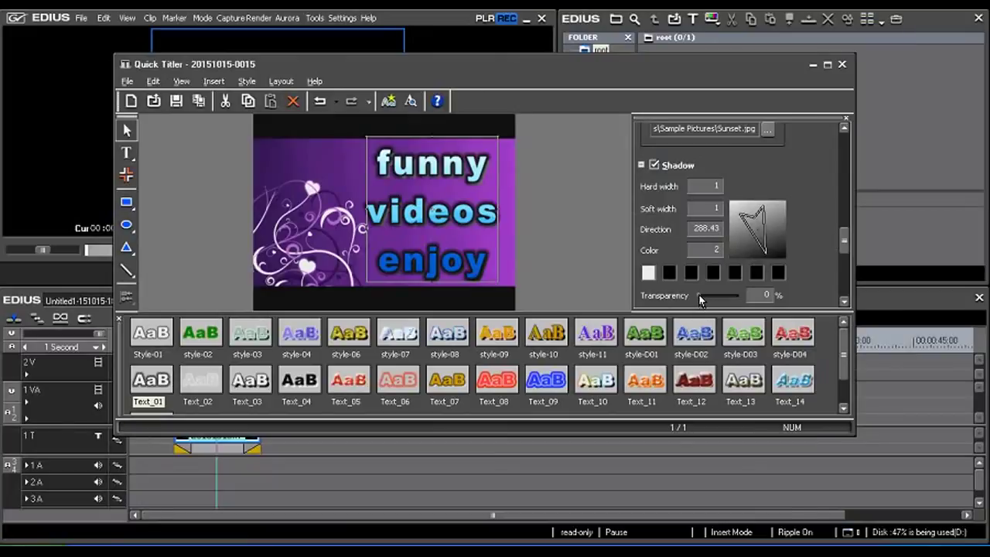
{"action": "left_click_drag", "start_coordinate": [703, 299], "coordinate": [700, 297]}
Change the shadow colour from pink to cyan
{"action": "left_click", "coordinate": [647, 274]}
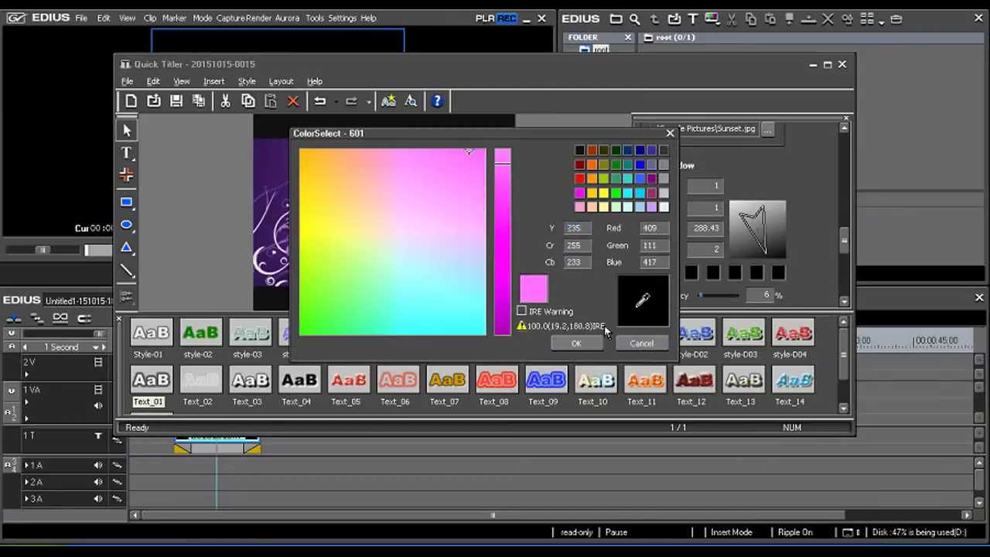
{"action": "left_click", "coordinate": [578, 345]}
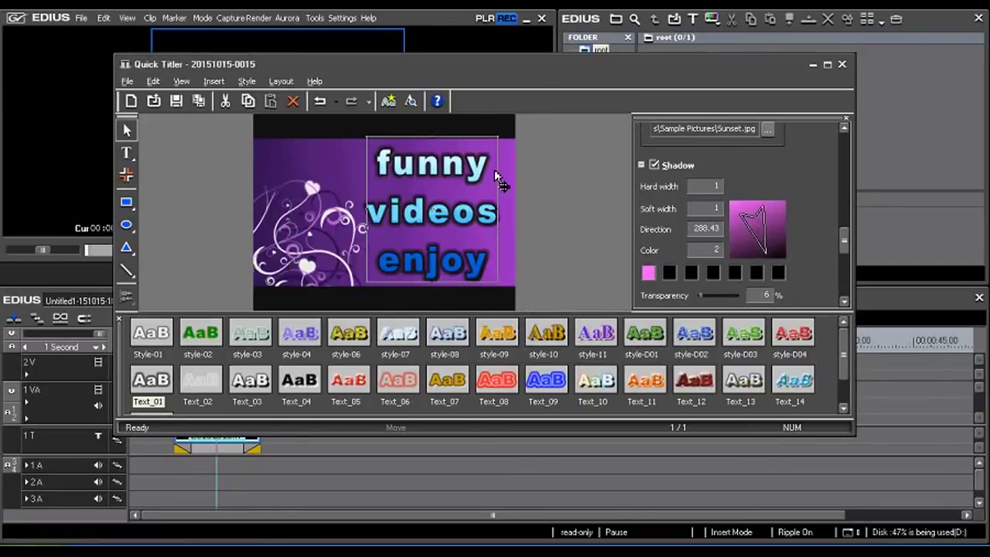
{"action": "left_click", "coordinate": [649, 272]}
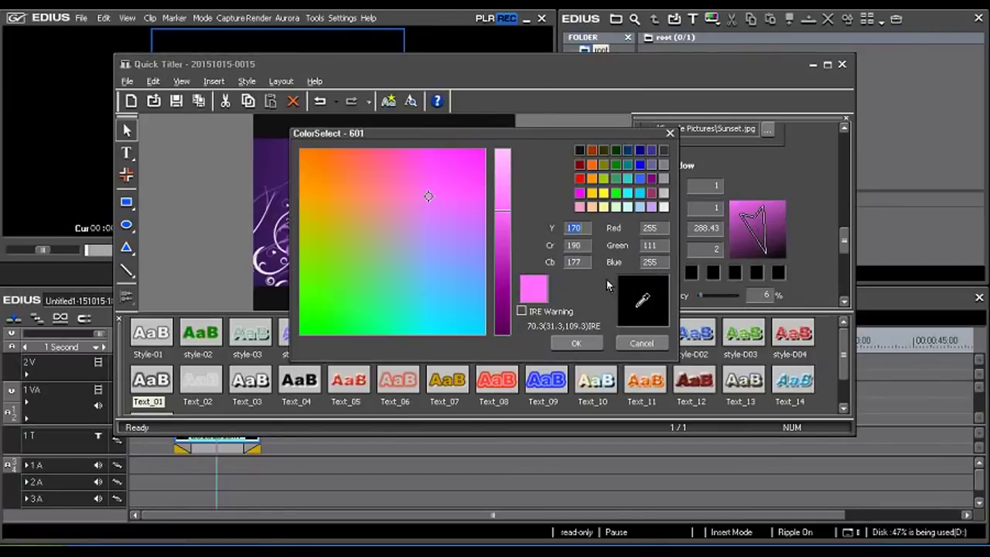
{"action": "left_click", "coordinate": [460, 331]}
{"action": "left_click", "coordinate": [576, 343]}
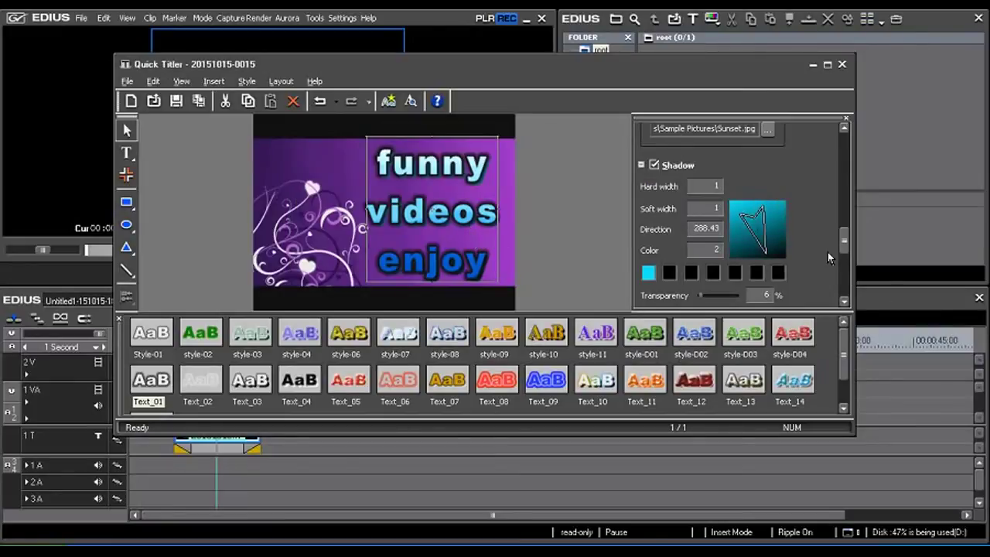
{"action": "left_click_drag", "start_coordinate": [846, 241], "coordinate": [851, 269]}
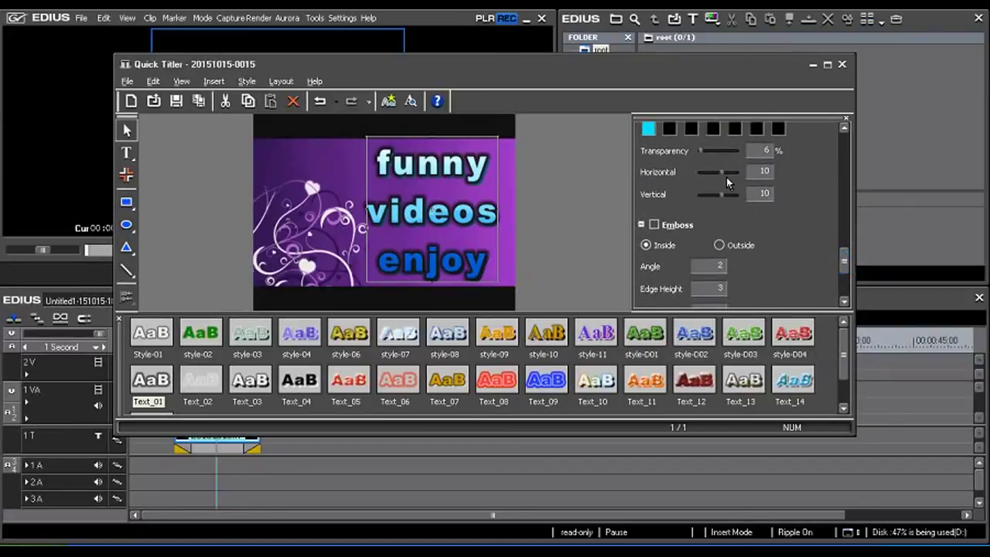
Set the shadow Horizontal offset to 2 and Vertical offset to -13, tucking it behind the lettering
{"action": "left_click_drag", "start_coordinate": [846, 262], "coordinate": [847, 260]}
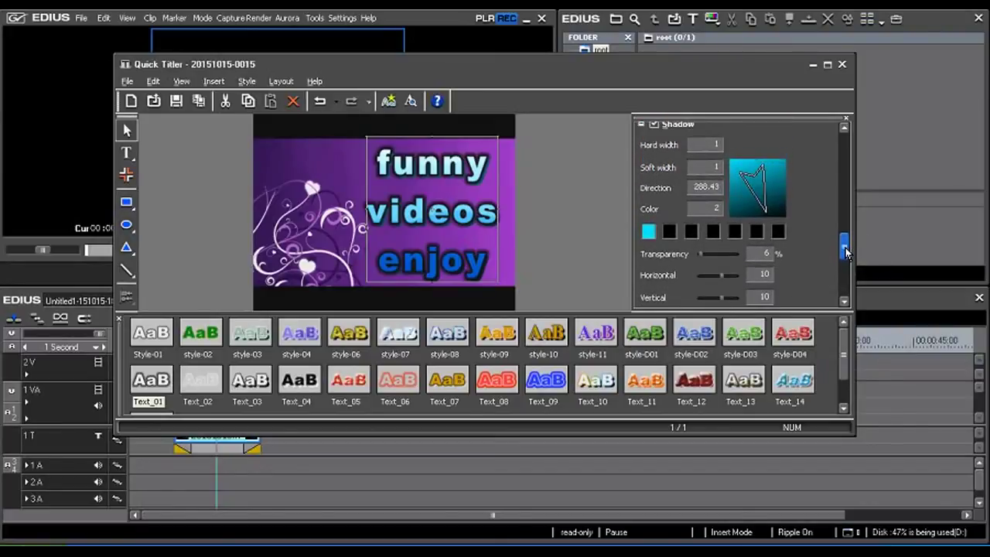
{"action": "left_click_drag", "start_coordinate": [724, 230], "coordinate": [678, 233]}
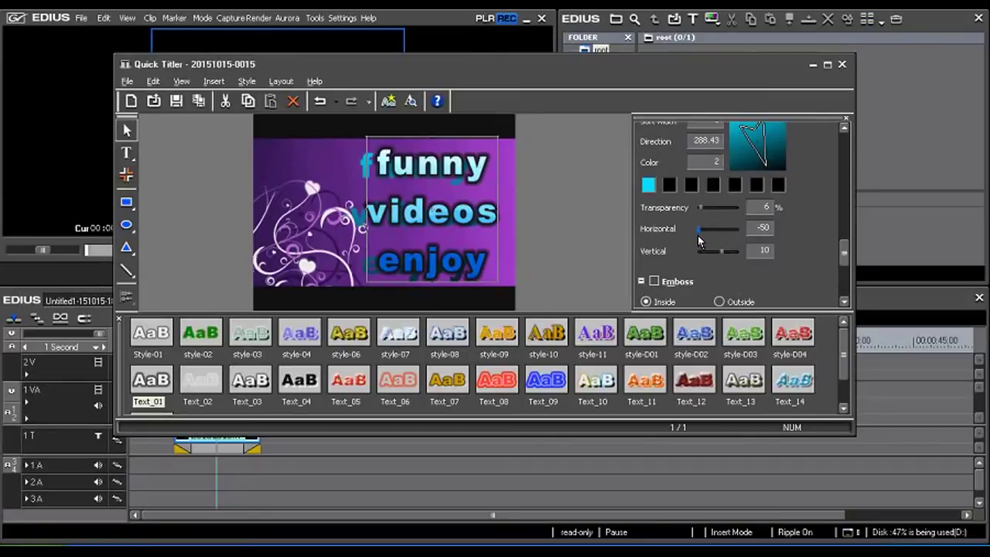
{"action": "left_click_drag", "start_coordinate": [701, 228], "coordinate": [721, 229]}
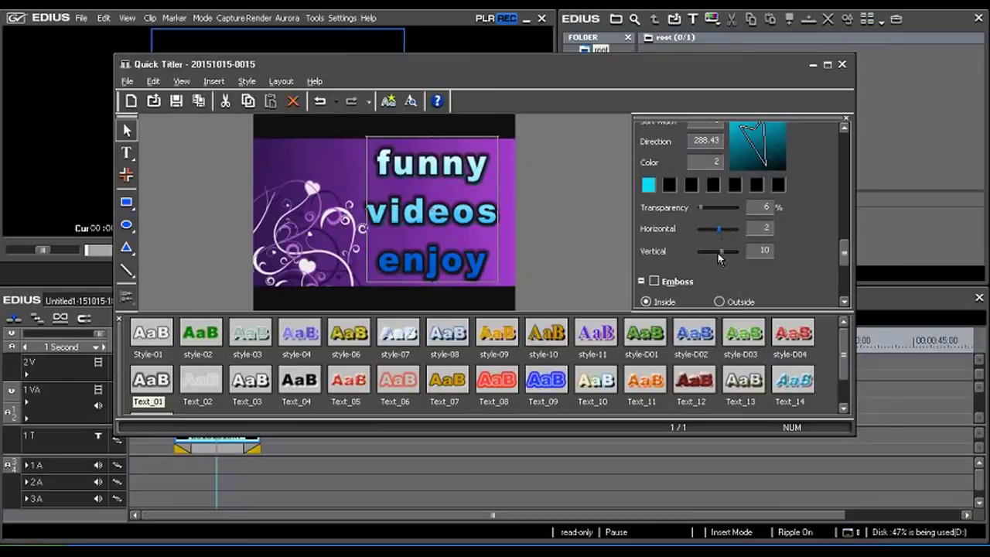
{"action": "mouse_move", "coordinate": [721, 252]}
{"action": "left_mouse_down"}
{"action": "mouse_move", "coordinate": [683, 255]}
{"action": "mouse_move", "coordinate": [713, 259]}
{"action": "left_mouse_up"}
{"action": "left_click_drag", "start_coordinate": [844, 254], "coordinate": [844, 267]}
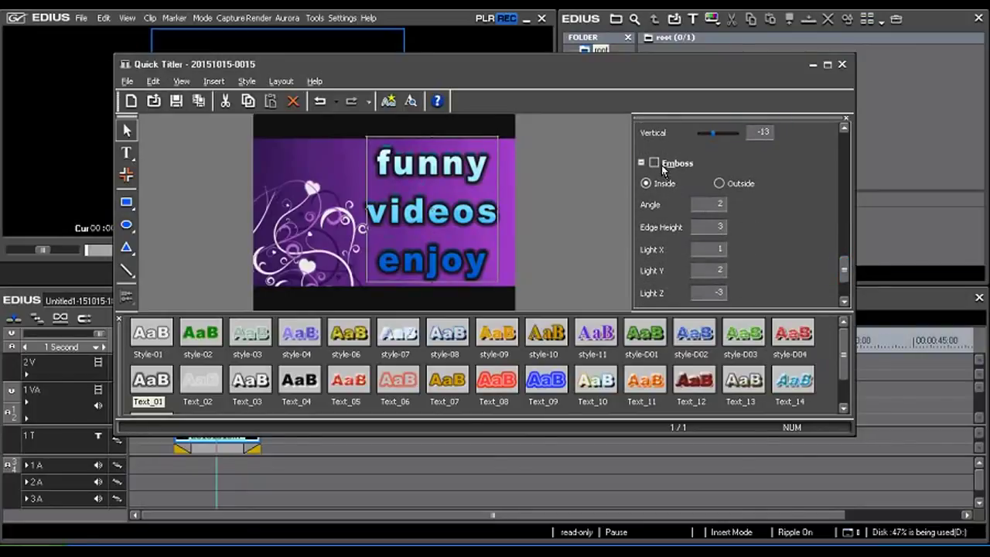
Turn on an inside emboss for the title with angle 10 and edge height 7
{"action": "left_click", "coordinate": [655, 163]}
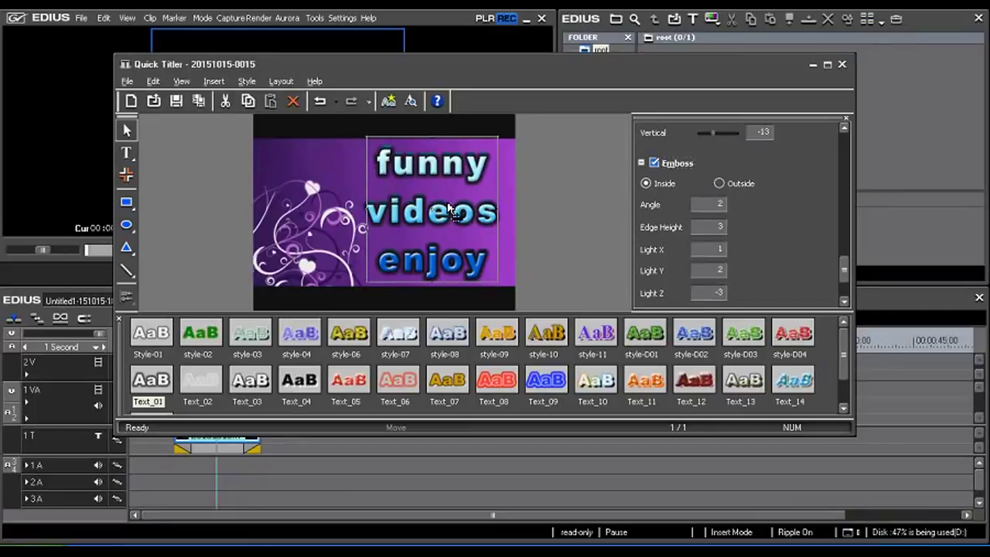
{"action": "left_click", "coordinate": [721, 184]}
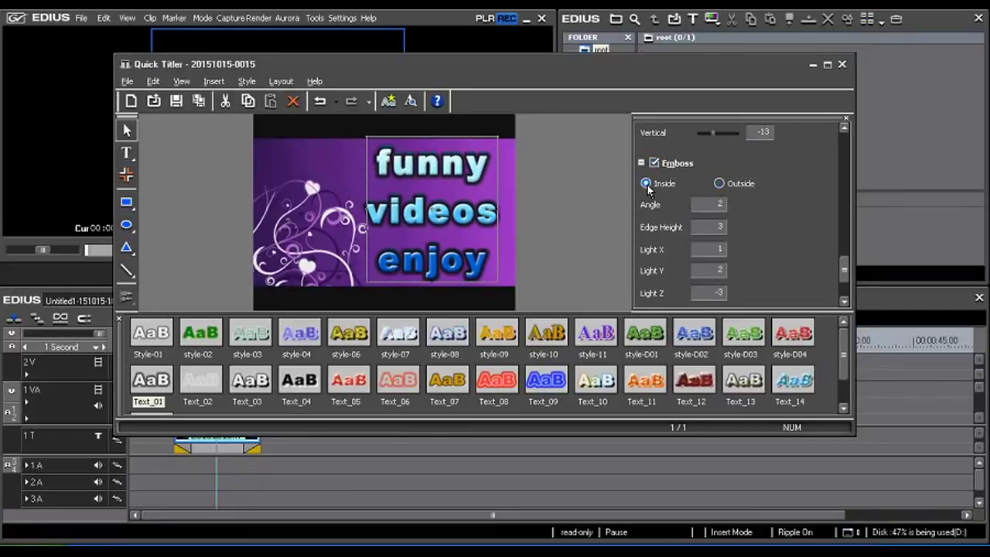
{"action": "type", "text": "10"}
{"action": "key", "text": "Return"}
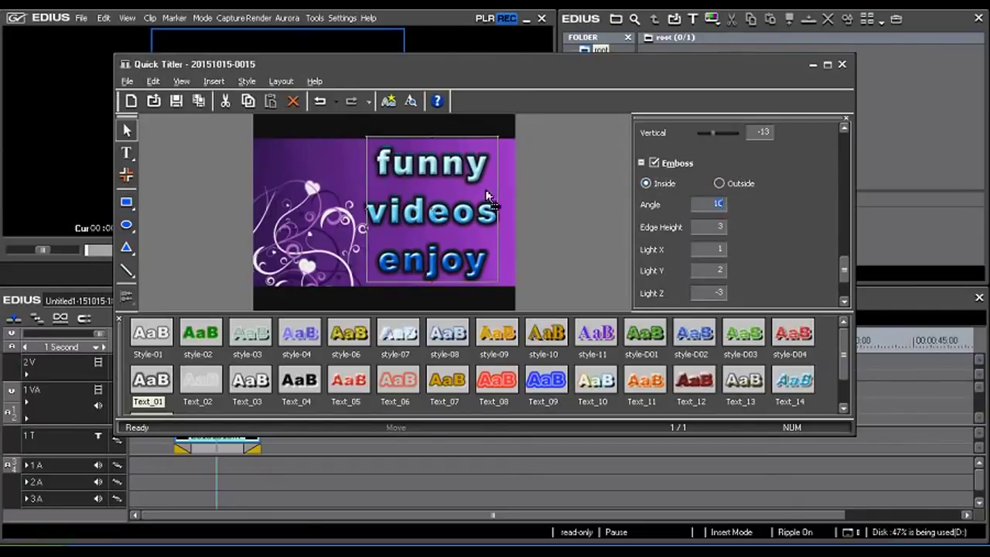
{"action": "left_click_drag", "start_coordinate": [845, 267], "coordinate": [845, 273]}
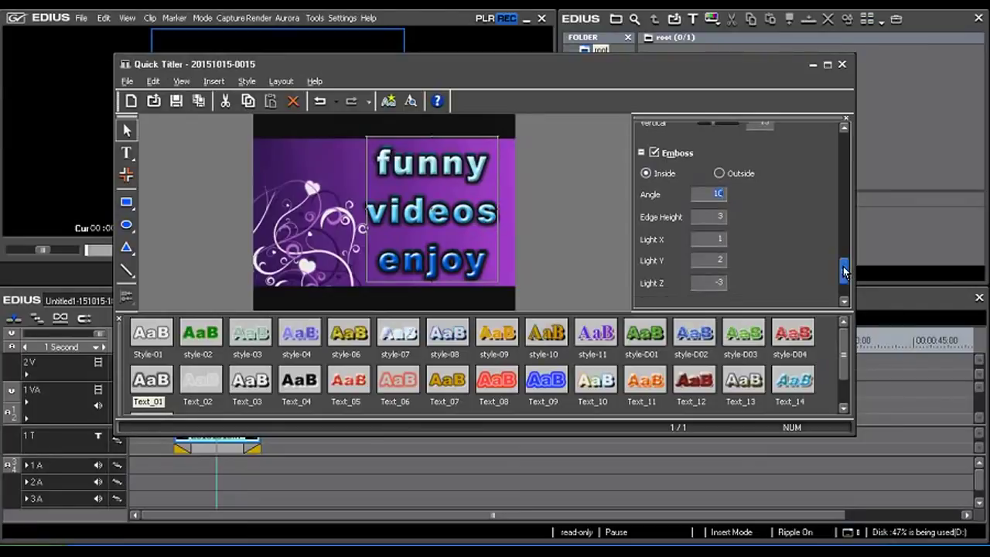
{"action": "left_click_drag", "start_coordinate": [718, 209], "coordinate": [726, 202]}
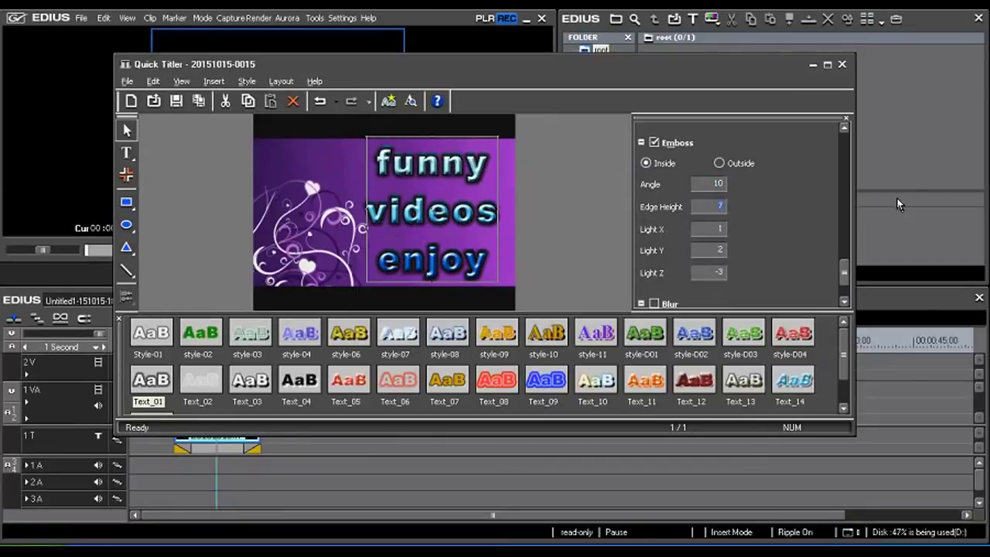
{"action": "scroll", "coordinate": [844, 271], "scroll_direction": "up", "scroll_amount": 2}
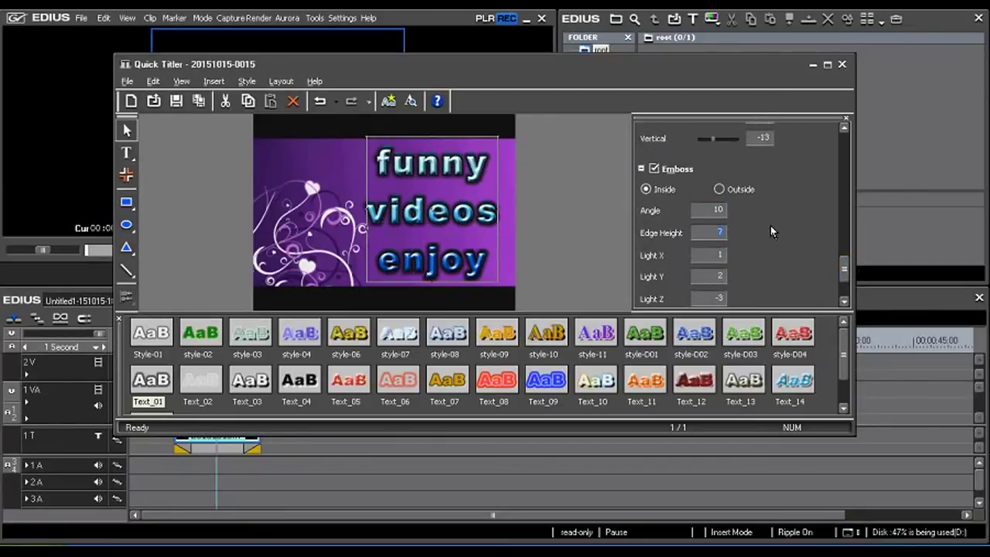
{"action": "left_click_drag", "start_coordinate": [848, 268], "coordinate": [846, 237]}
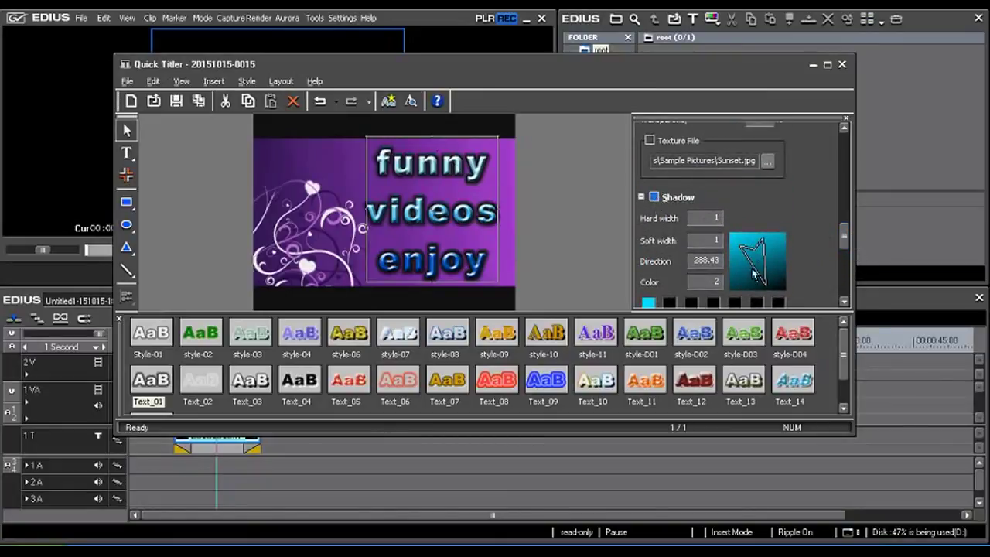
{"action": "left_click_drag", "start_coordinate": [845, 237], "coordinate": [853, 280]}
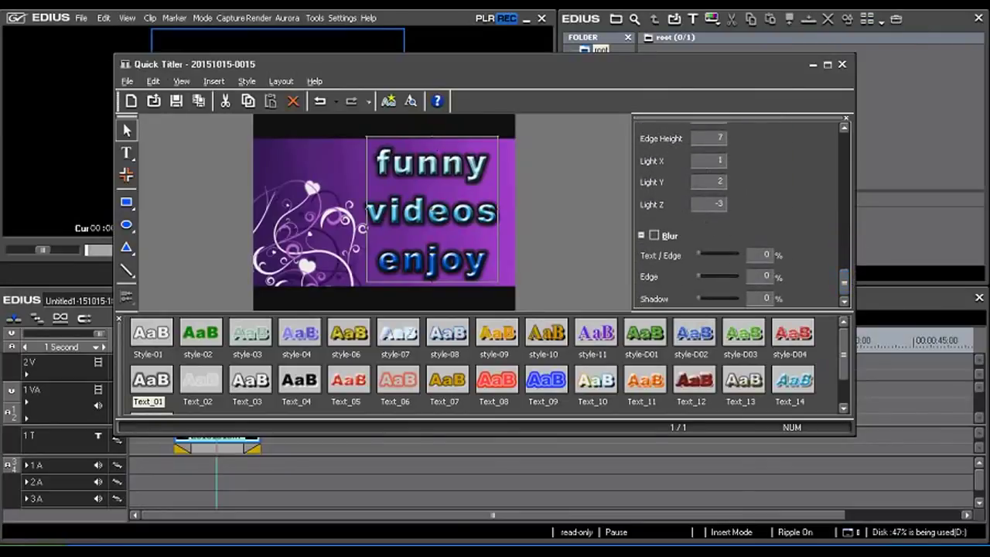
Adjust the emboss light's X and Z values and try blurring the title text
{"action": "left_click_drag", "start_coordinate": [721, 160], "coordinate": [722, 166]}
{"action": "left_click_drag", "start_coordinate": [727, 210], "coordinate": [730, 206]}
{"action": "mouse_move", "coordinate": [698, 255]}
{"action": "left_mouse_down"}
{"action": "mouse_move", "coordinate": [731, 254]}
{"action": "mouse_move", "coordinate": [701, 264]}
{"action": "mouse_move", "coordinate": [708, 281]}
{"action": "mouse_move", "coordinate": [699, 303]}
{"action": "left_mouse_up"}
{"action": "mouse_move", "coordinate": [844, 281]}
{"action": "left_mouse_down"}
{"action": "mouse_move", "coordinate": [843, 232]}
{"action": "mouse_move", "coordinate": [844, 280]}
{"action": "left_mouse_up"}
{"action": "left_click_drag", "start_coordinate": [843, 283], "coordinate": [847, 128]}
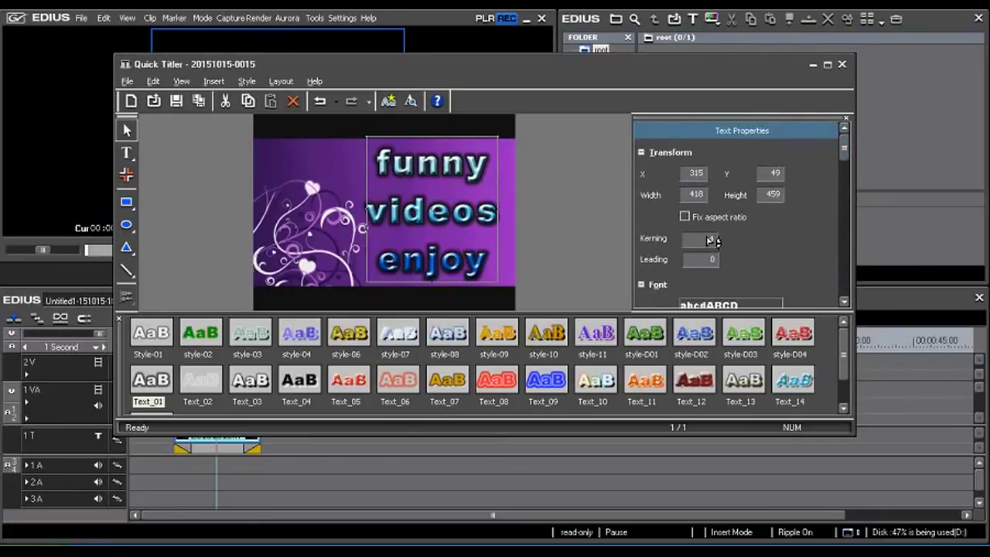
Set kerning to 14 and negative leading, then save the title onto the timeline
{"action": "left_click_drag", "start_coordinate": [710, 242], "coordinate": [718, 239]}
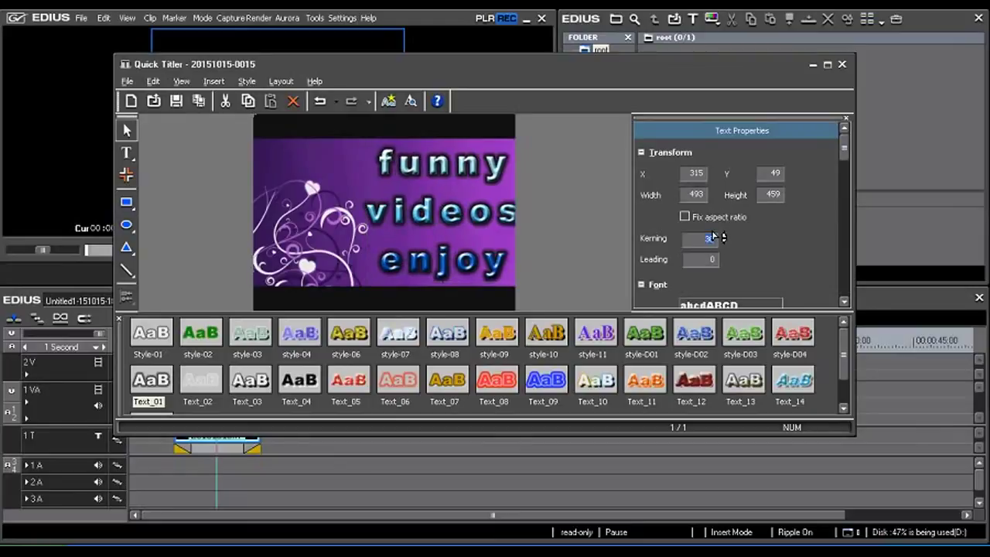
{"action": "mouse_move", "coordinate": [712, 260]}
{"action": "left_mouse_down"}
{"action": "mouse_move", "coordinate": [719, 271]}
{"action": "mouse_move", "coordinate": [595, 260]}
{"action": "left_mouse_up"}
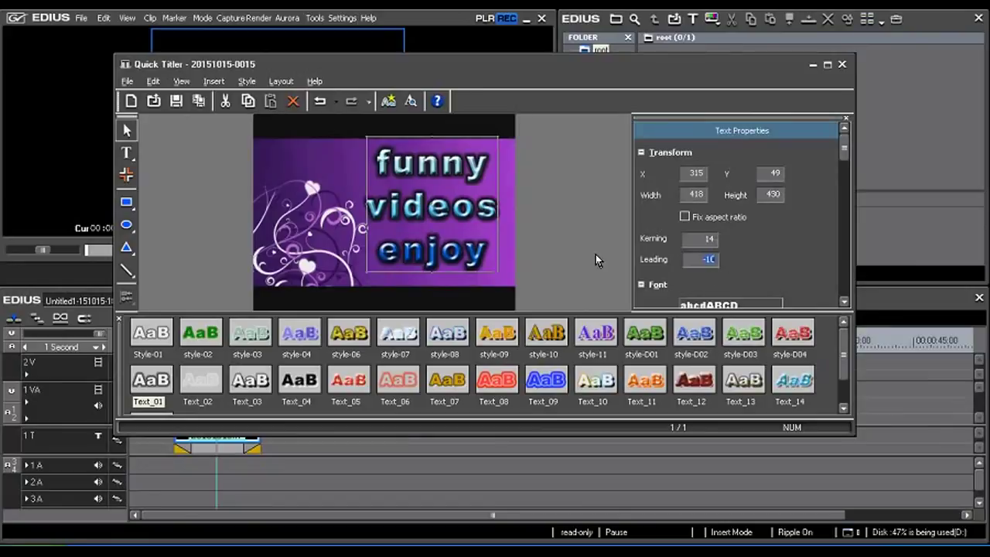
{"action": "left_click", "coordinate": [174, 106]}
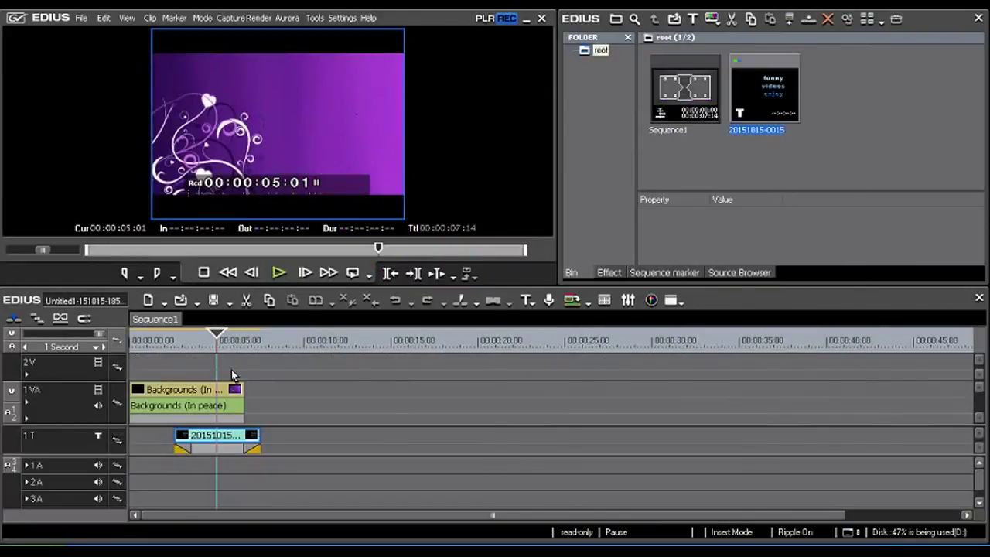
{"action": "left_click", "coordinate": [222, 437]}
Move the playhead back near the start and play the sequence through to 00:00:07:14
{"action": "left_click_drag", "start_coordinate": [222, 345], "coordinate": [169, 345]}
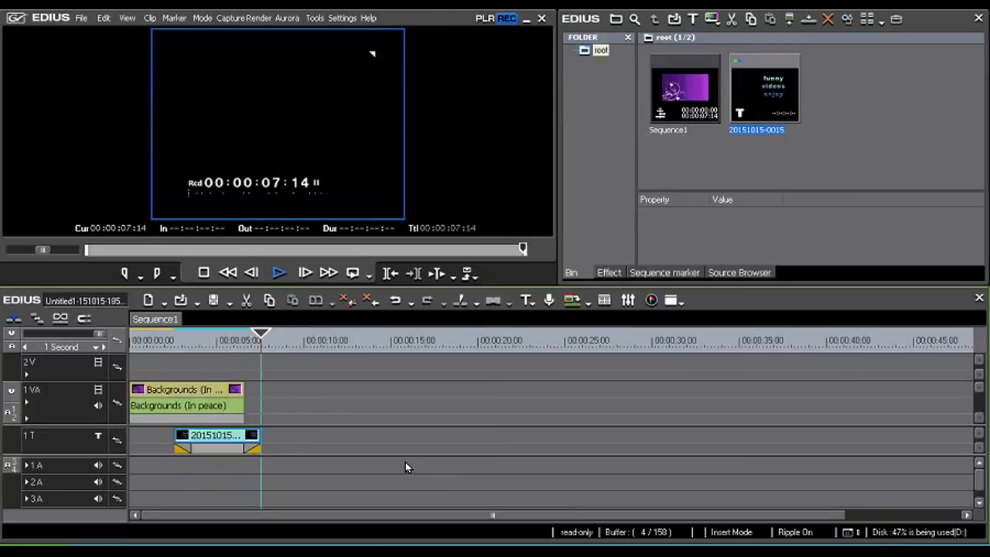
{"action": "key", "text": "space"}
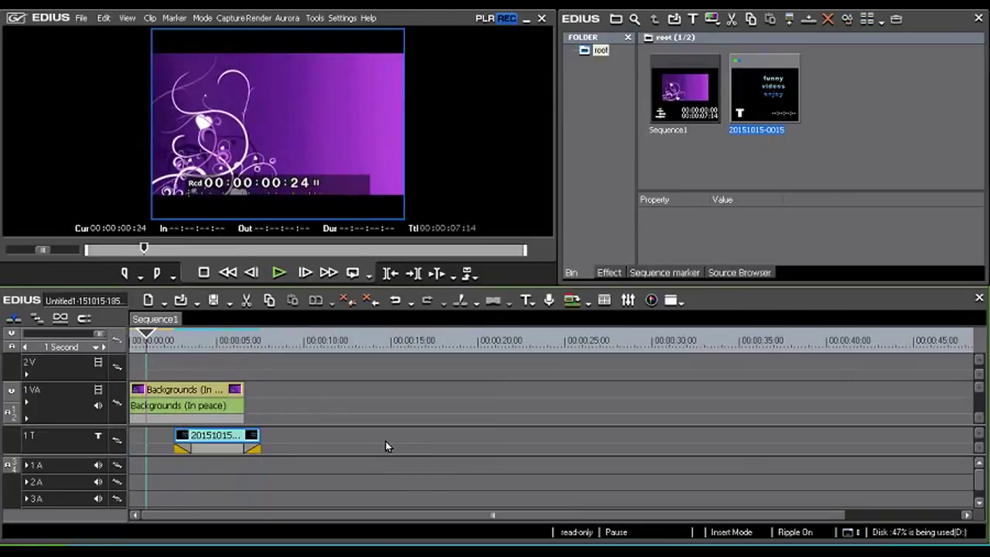